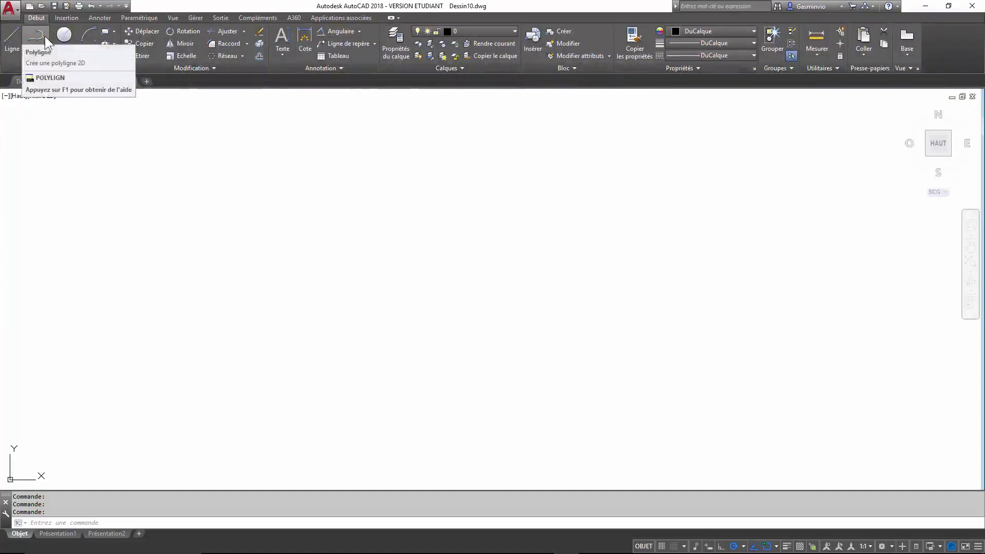
Draw a plain black circle on layer 0 with a picked centre and radius, then zoom in.
click(64, 39)
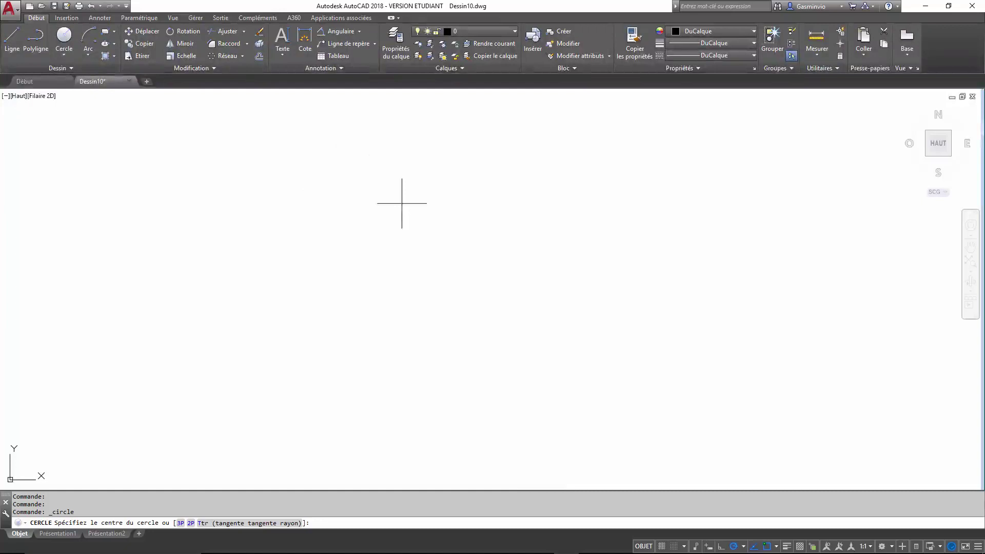
click(338, 209)
click(368, 212)
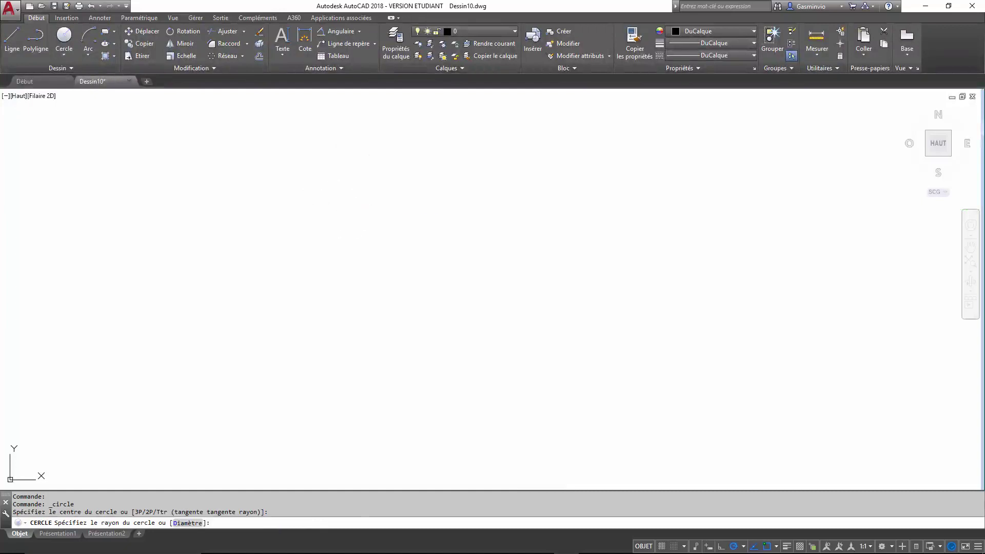
scroll(356, 181, up, 4)
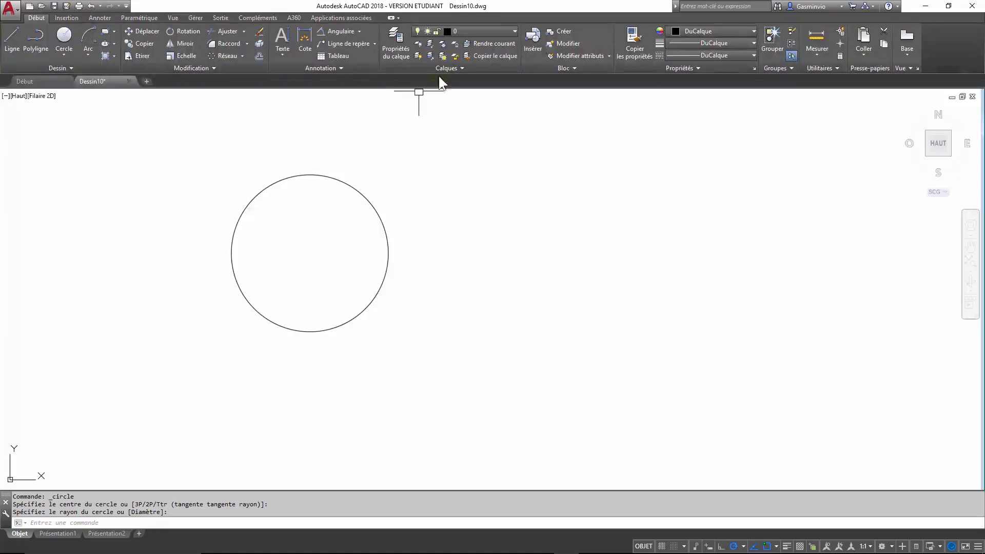
Check the layer properties manager, then drop down the Calques layer list.
click(395, 38)
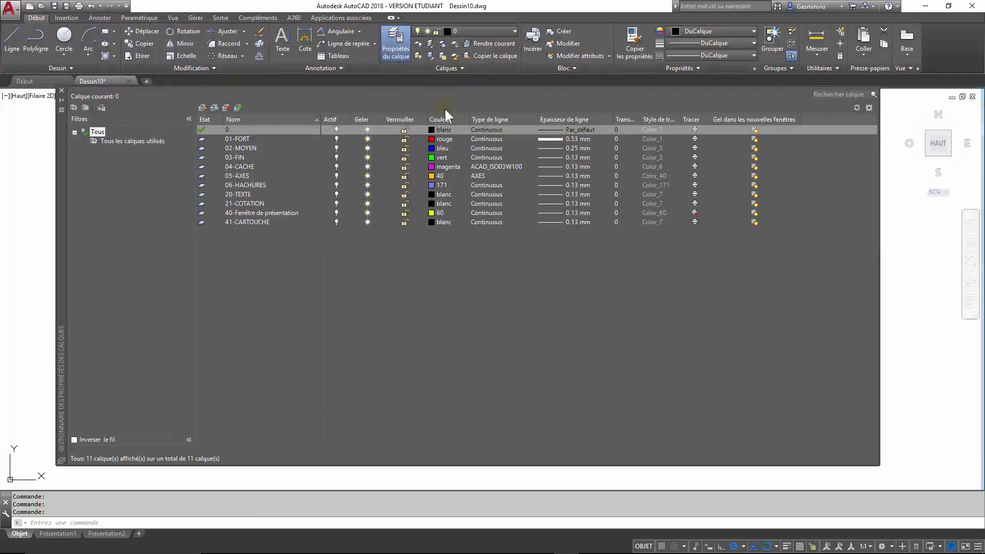
click(62, 91)
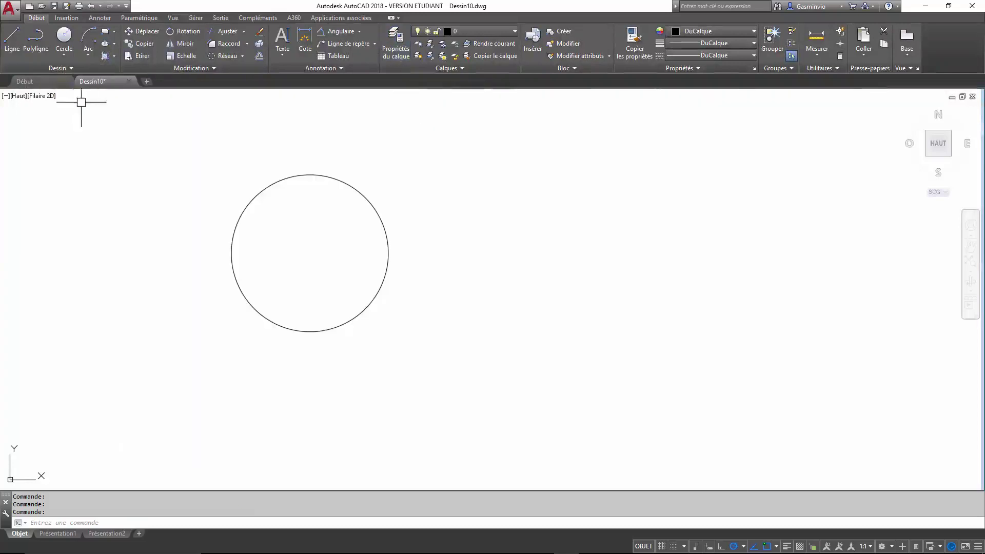
click(482, 30)
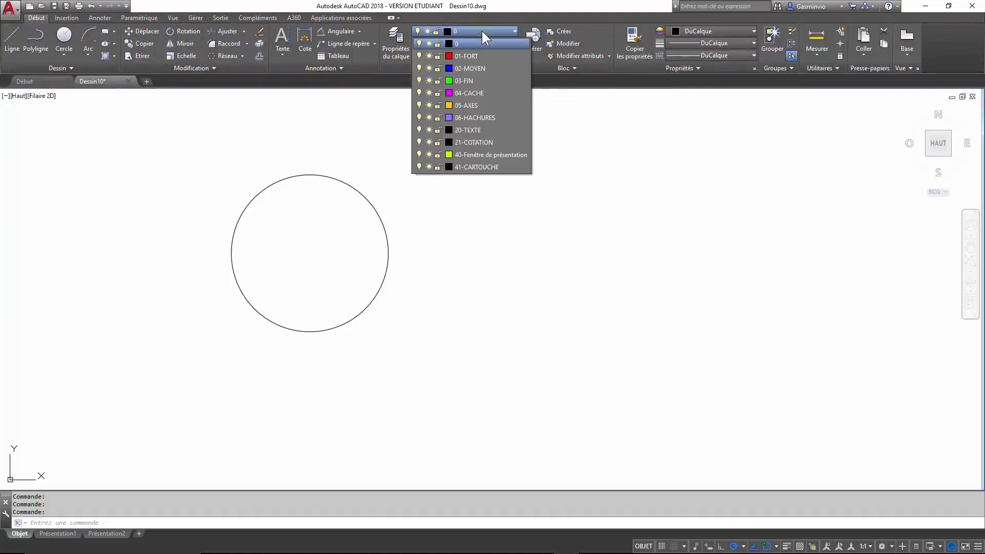
Make 01-FORT current and draw a red circle to the right of the first.
click(469, 54)
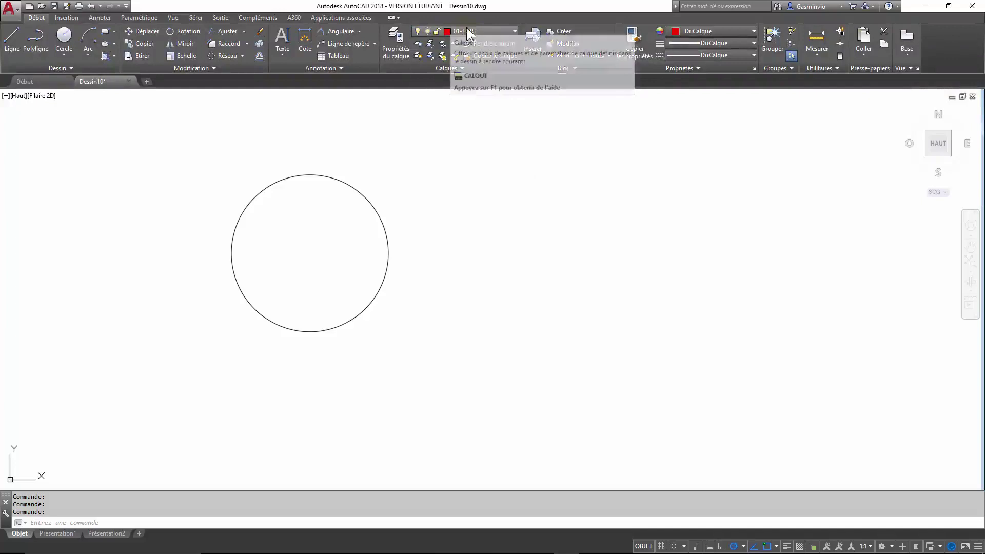
click(63, 37)
click(507, 254)
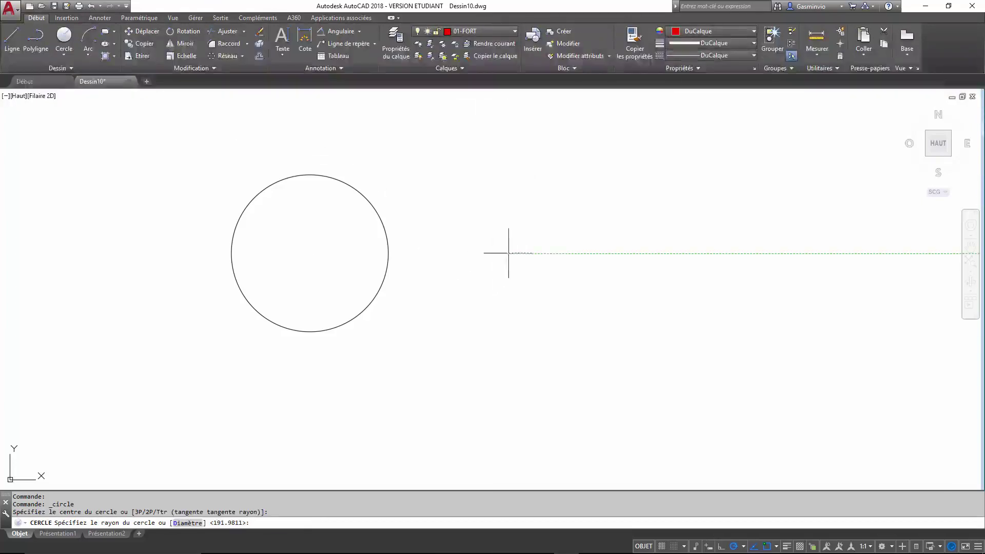
click(586, 255)
Window-select the red circle, cancel the selection, and bring up the layer properties manager.
click(654, 219)
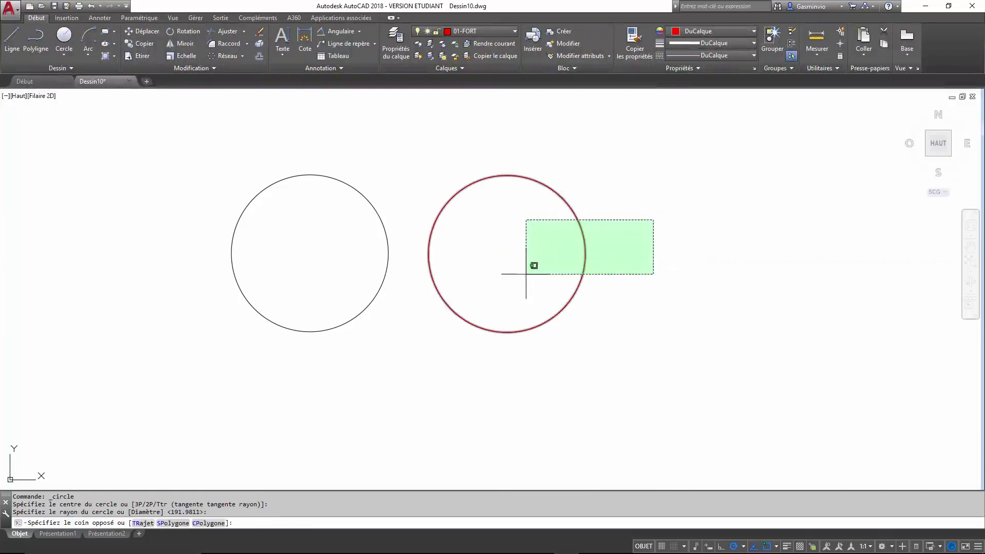
click(528, 288)
key(Escape)
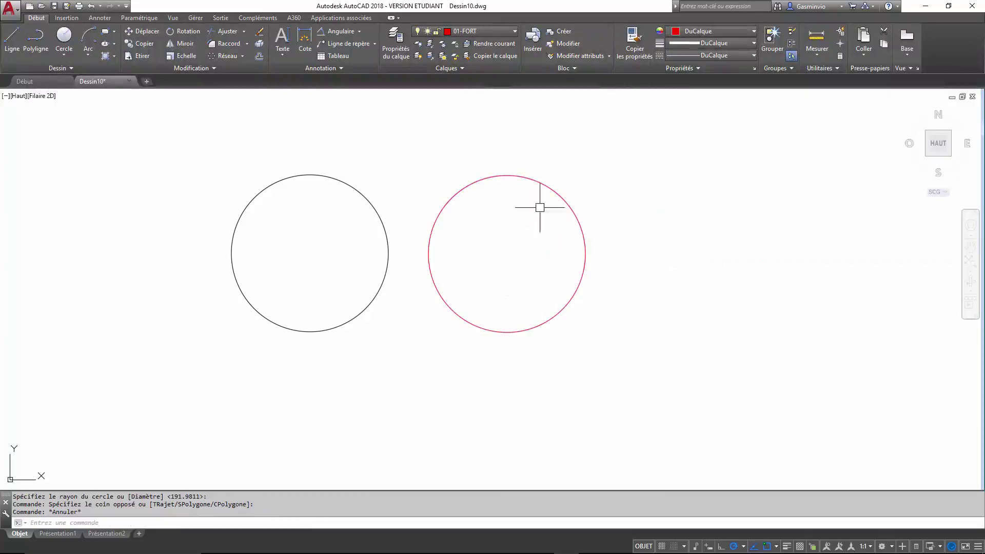
click(395, 40)
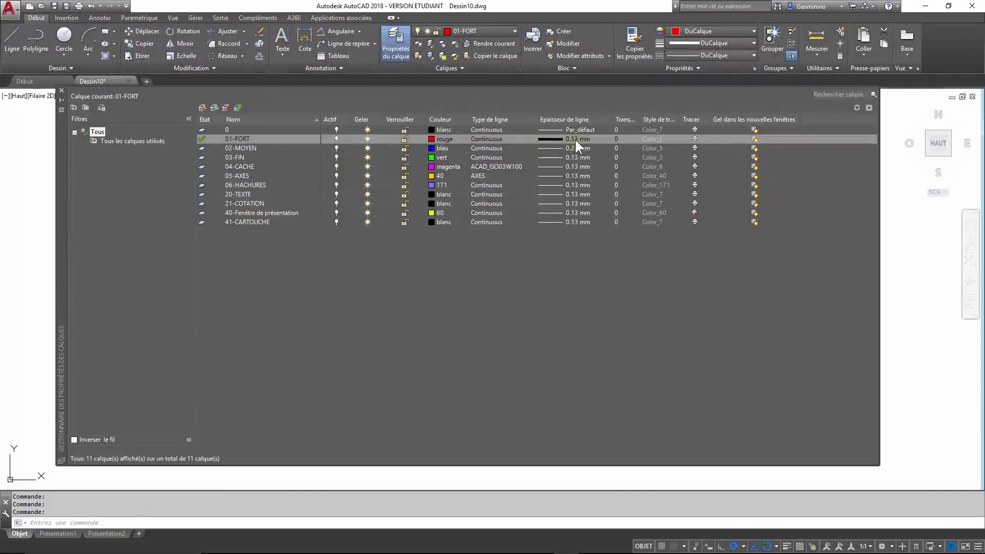
Turn on lineweight display (LWDISPLAY) so the red 01-FORT circle shows as a thick line.
click(61, 90)
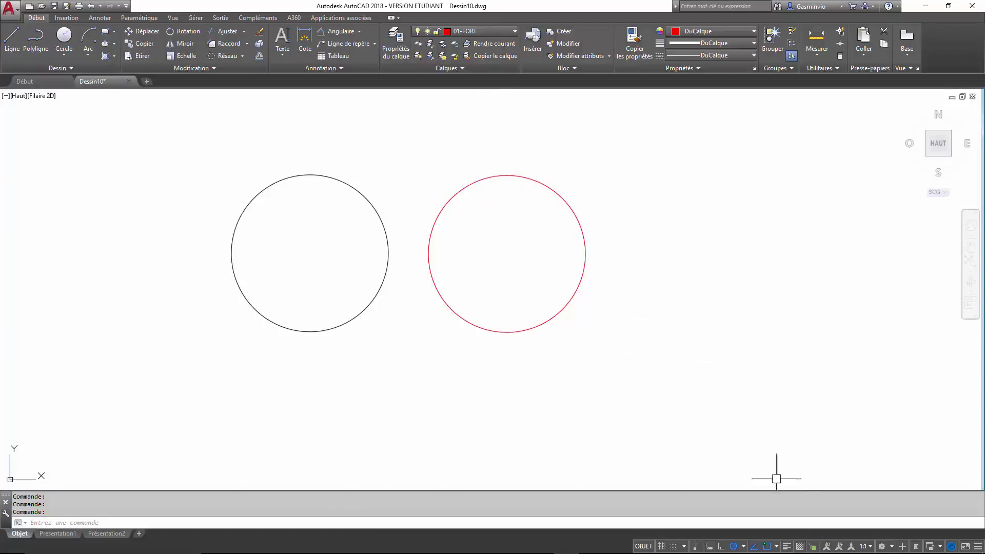
click(787, 547)
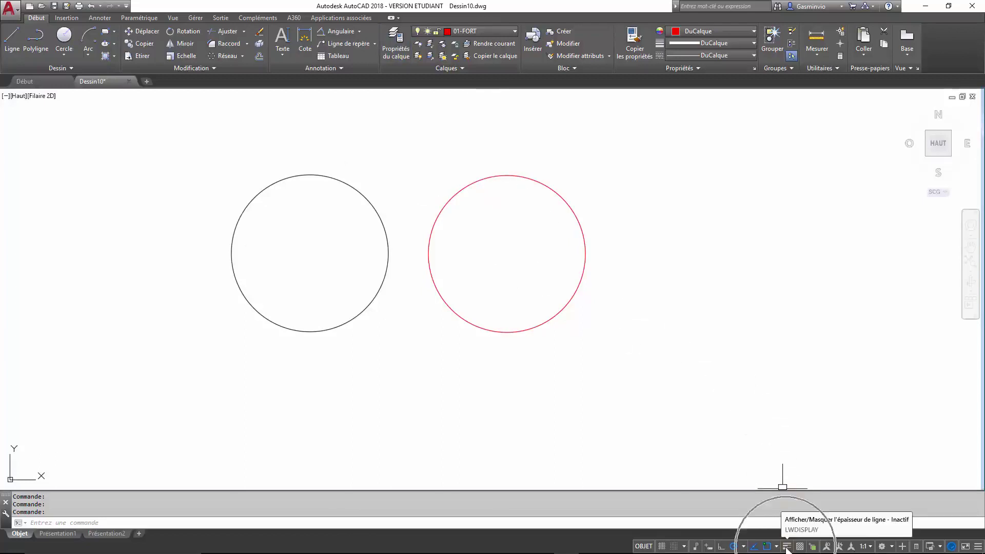
click(786, 547)
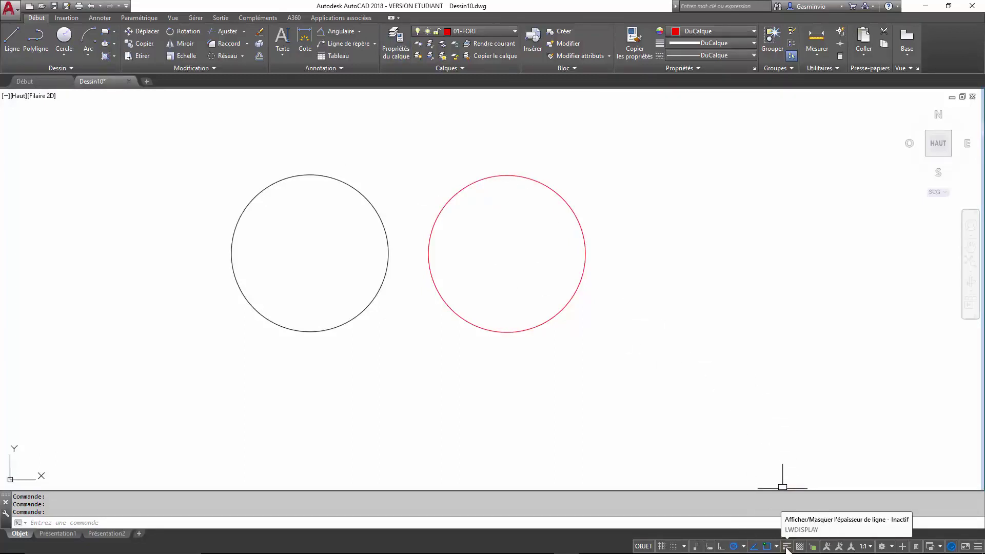
click(787, 547)
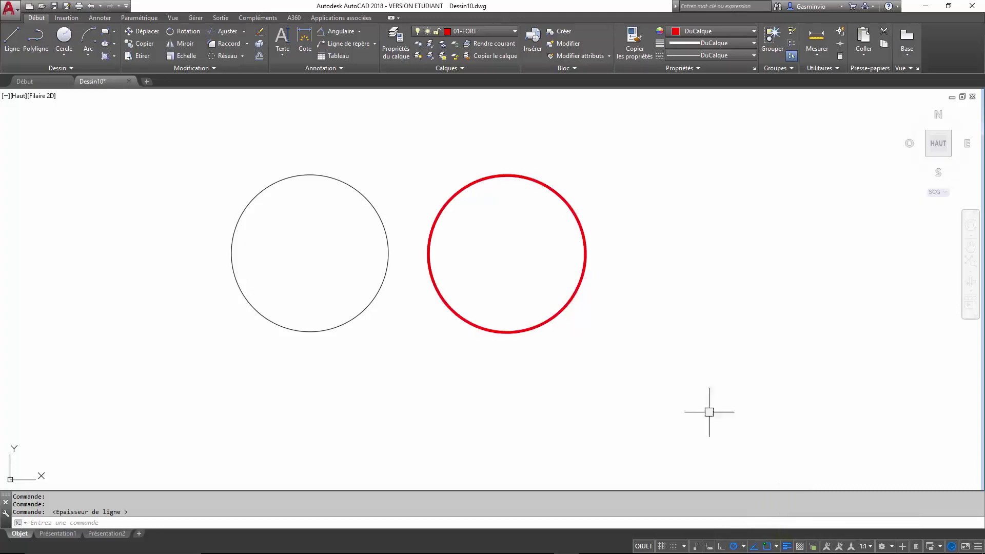
scroll(424, 184, down, 2)
scroll(463, 179, up, 2)
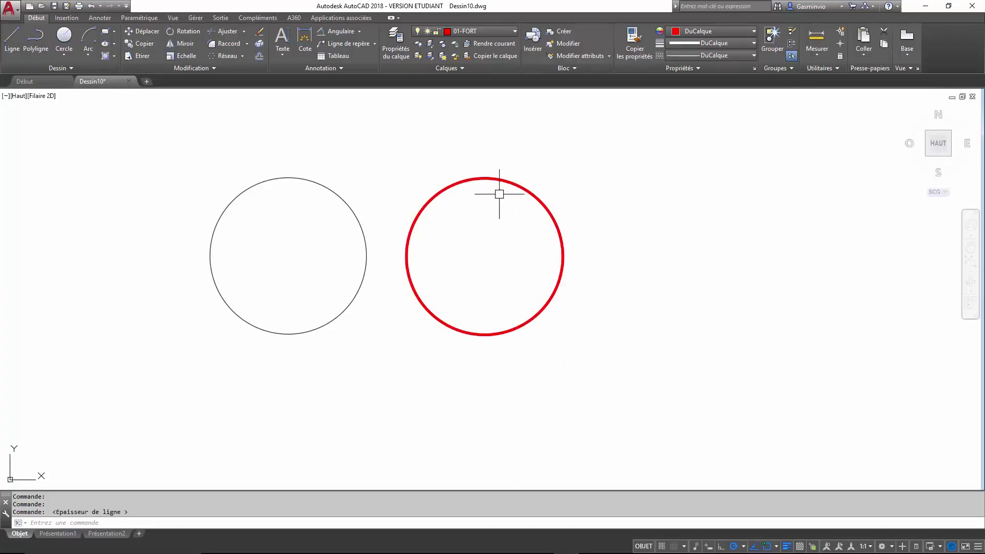
scroll(500, 194, down, 2)
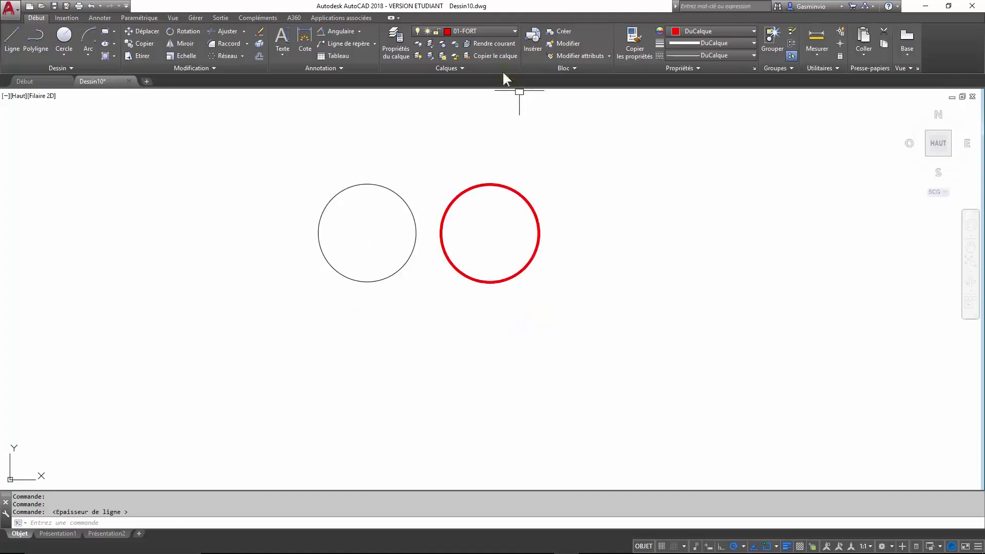
Make 03-FIN current and draw a small green circle right of the red one.
click(494, 31)
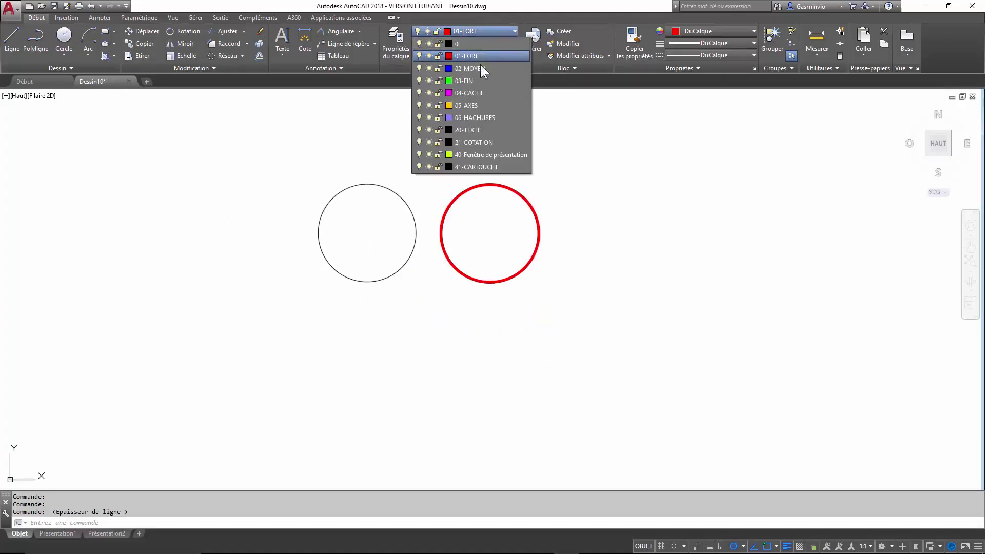
click(469, 81)
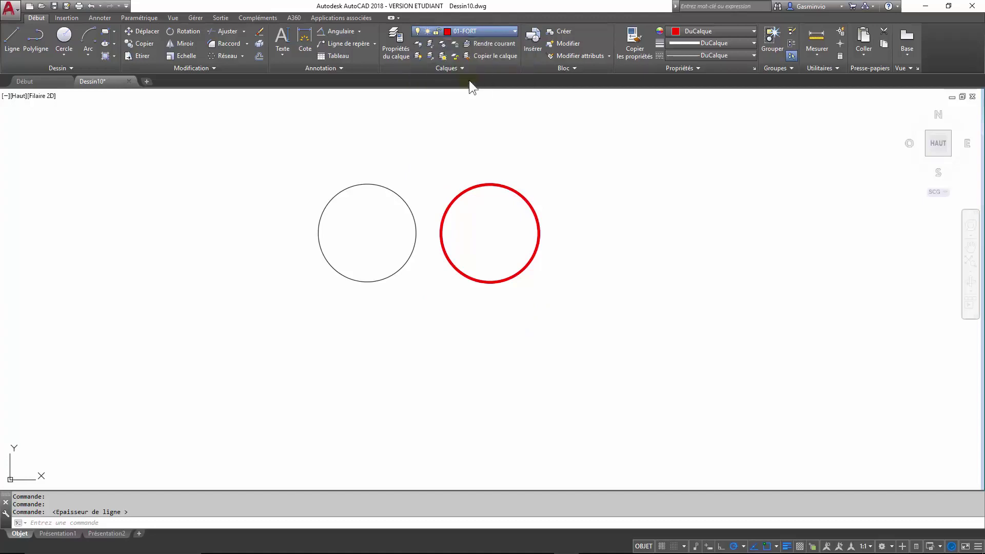
click(61, 41)
click(607, 235)
click(630, 235)
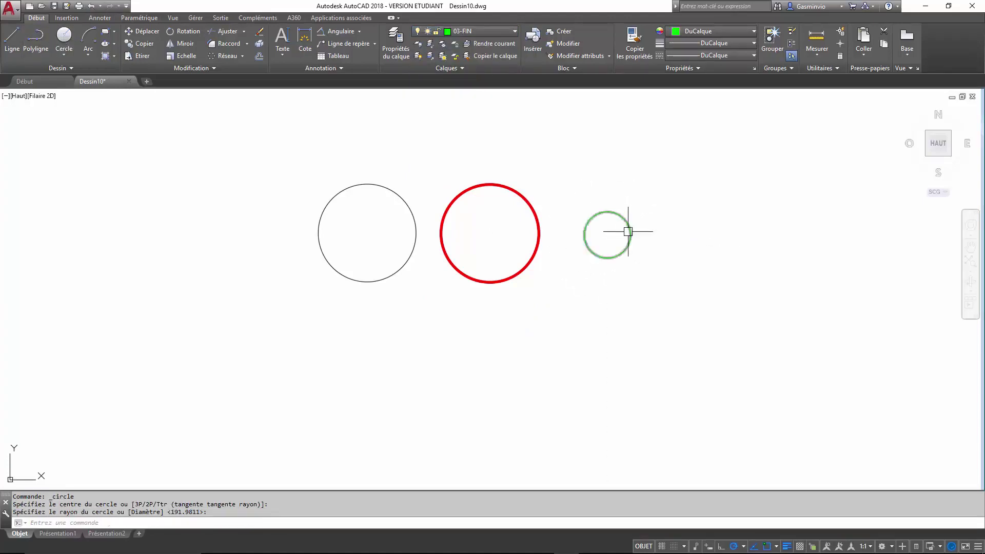
scroll(628, 232, up, 2)
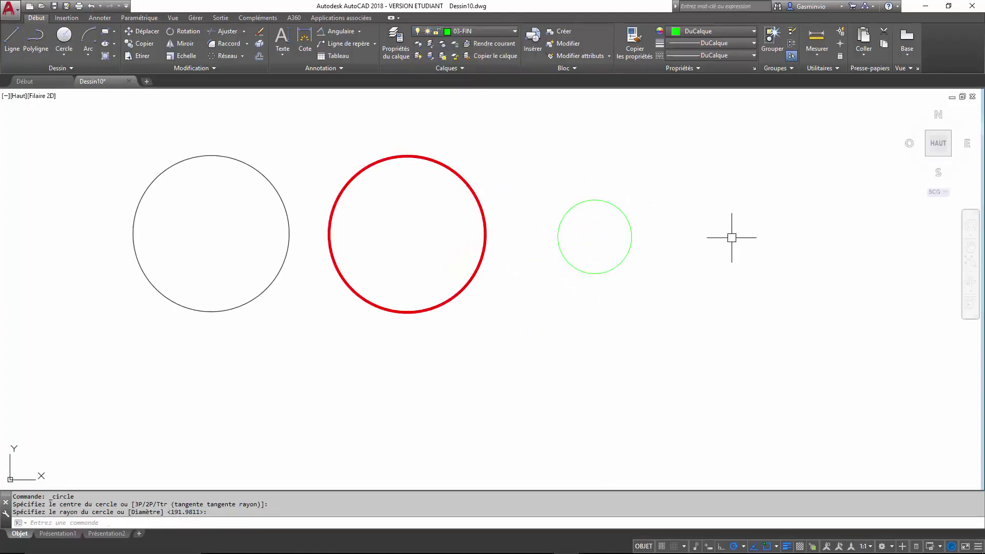
On layer 04-CACHE, draw a larger dashed magenta circle concentric with the green circle.
click(490, 33)
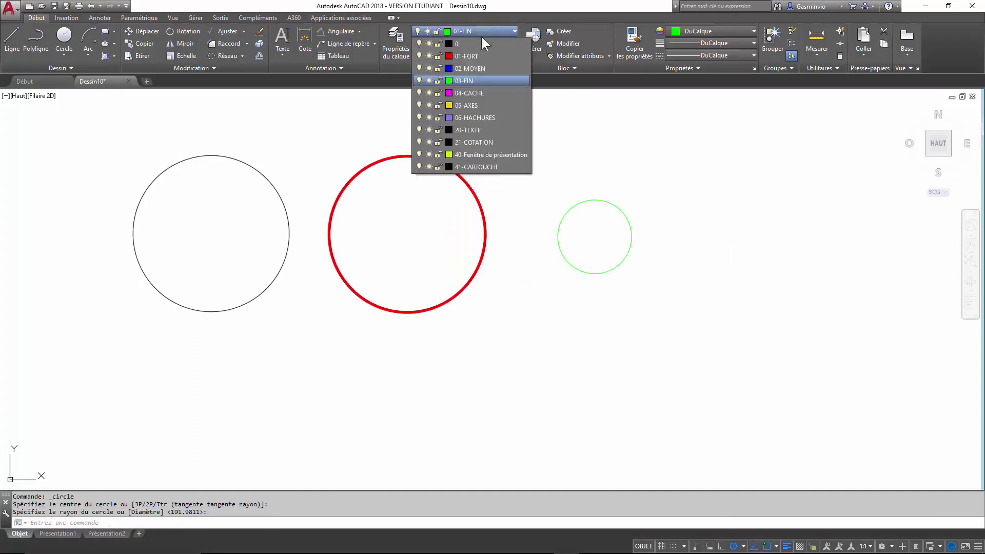
click(473, 93)
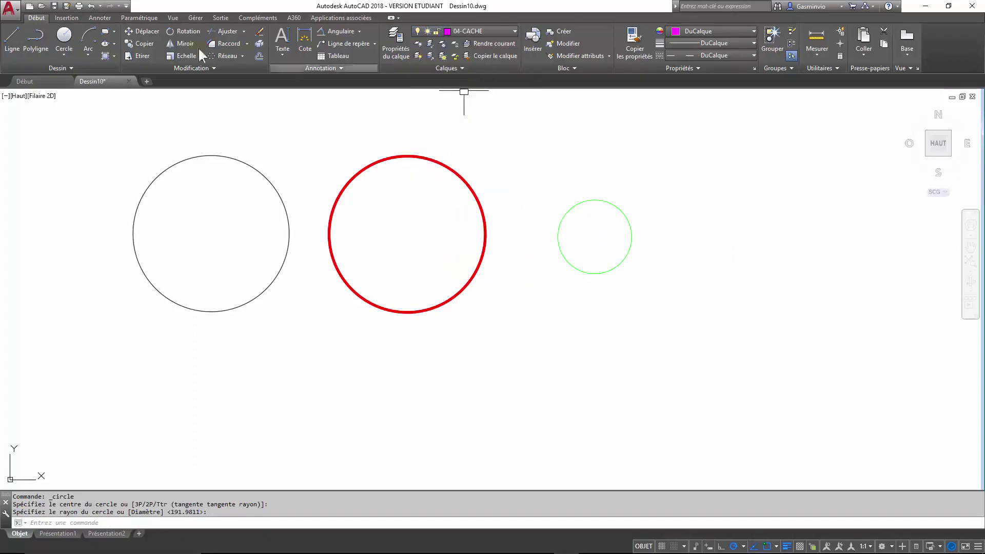
click(63, 36)
click(594, 236)
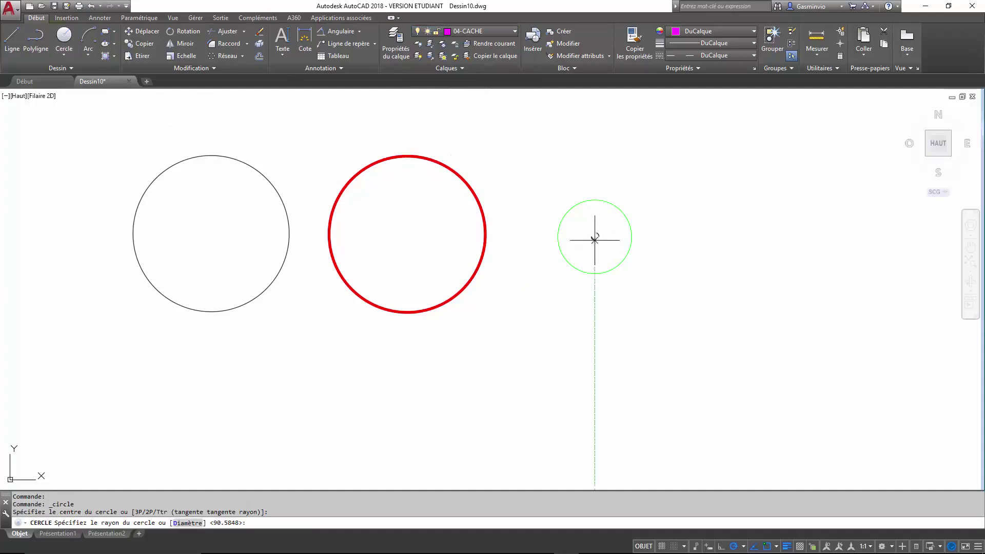
click(662, 237)
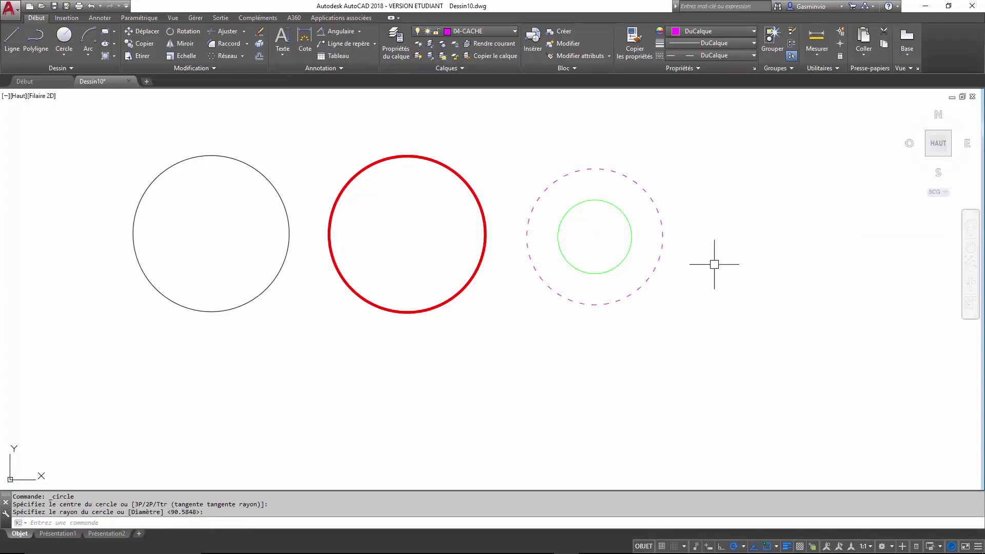
click(496, 32)
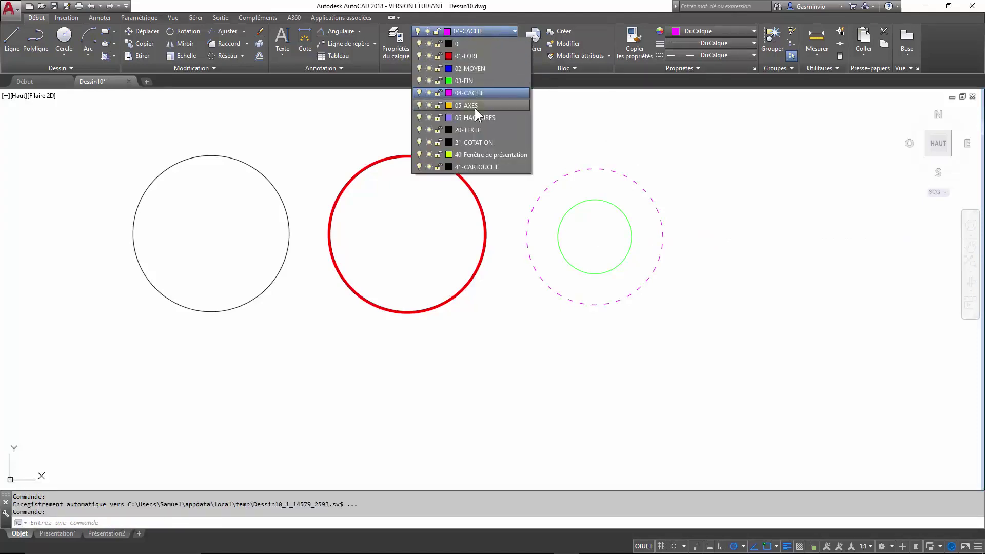
On 05-AXES, draw a yellow dash-dot line right from the black circle's centre, then upward.
click(475, 106)
click(12, 40)
click(210, 234)
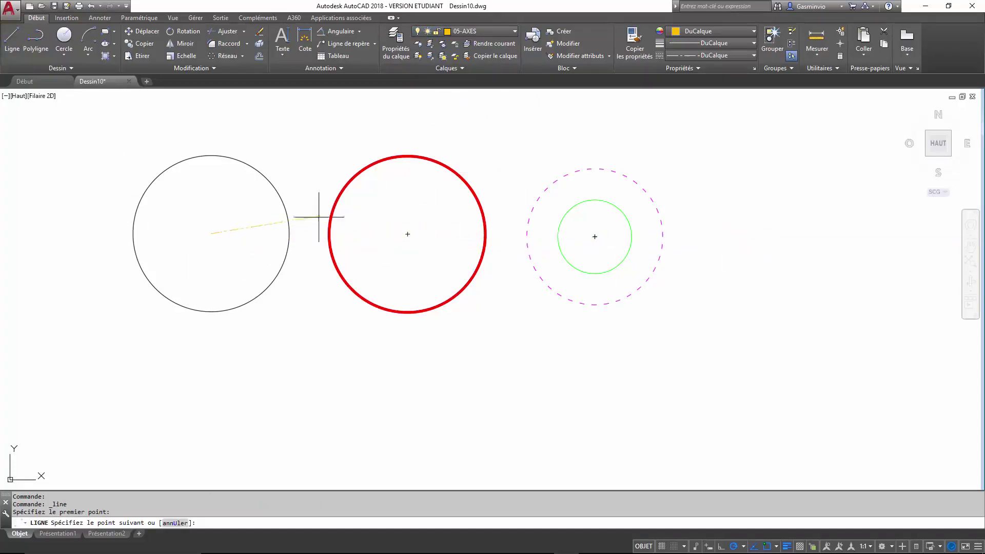
click(318, 233)
click(319, 112)
key(Escape)
mouse_move(400, 145)
middle_down()
mouse_move(451, 176)
mouse_move(345, 188)
middle_up()
scroll(378, 190, up, 3)
scroll(435, 180, down, 3)
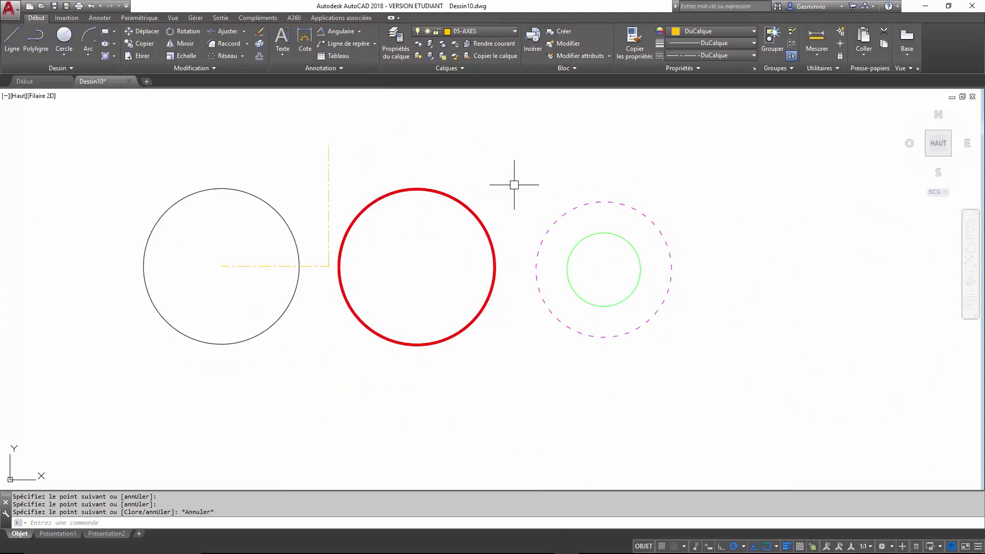
click(500, 31)
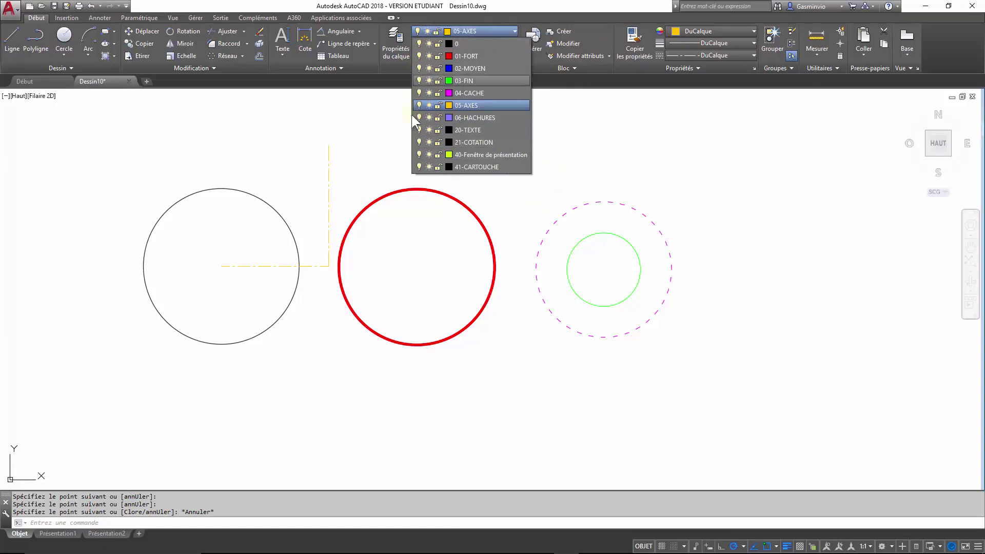
Switch layers 01-FORT and 03-FIN off, then back on again.
click(418, 56)
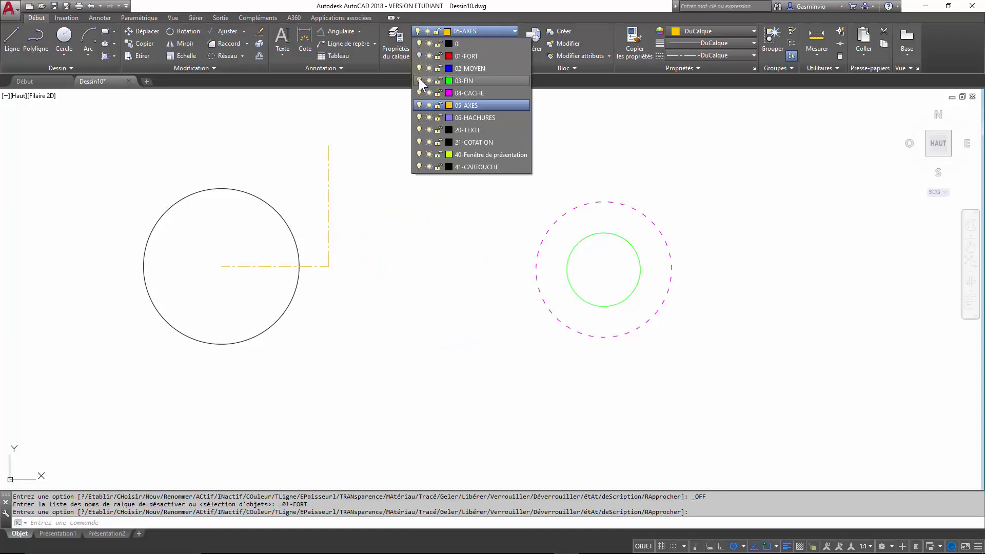
click(418, 79)
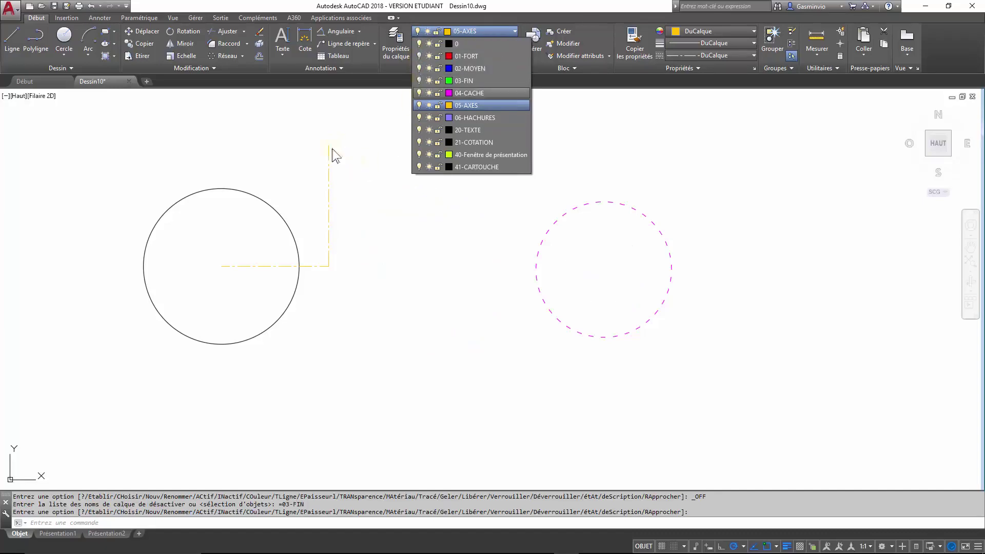
click(419, 81)
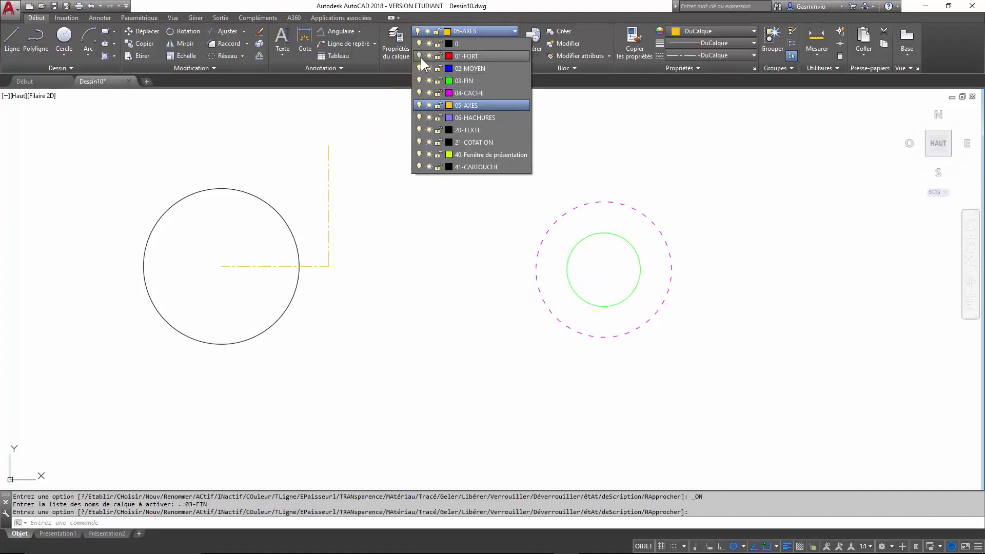
click(420, 56)
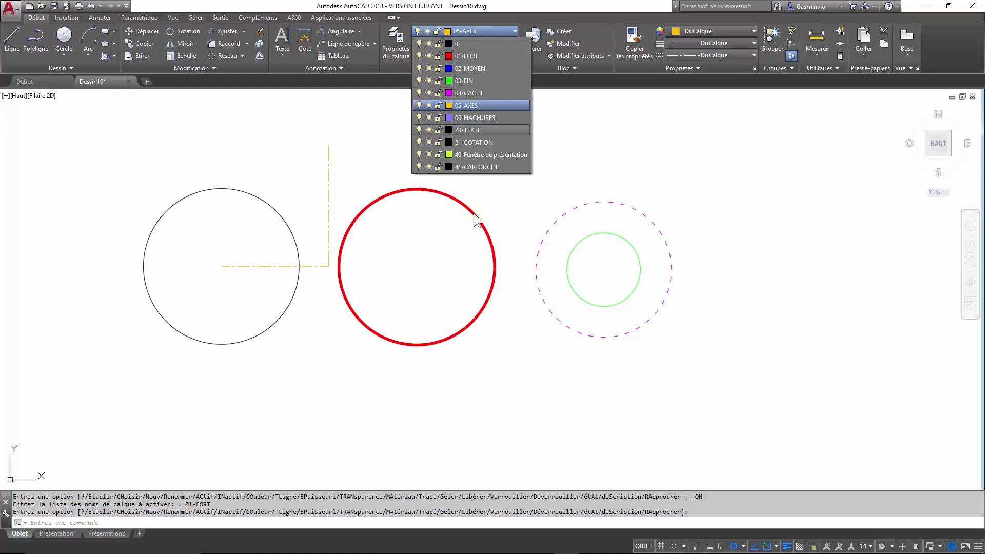
Freeze and thaw 01-FORT and 03-FIN, then leave both layers switched off.
click(428, 57)
click(429, 81)
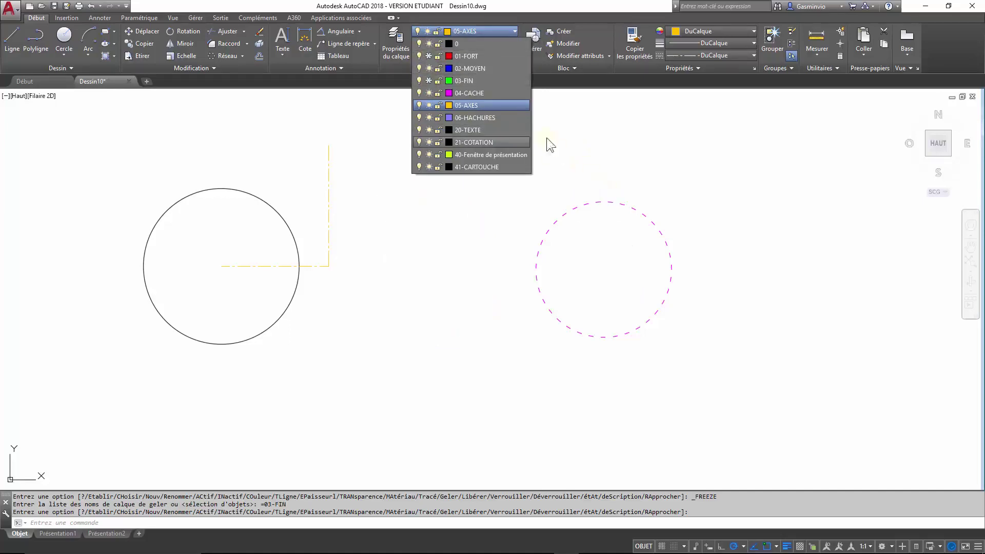
click(429, 79)
click(429, 57)
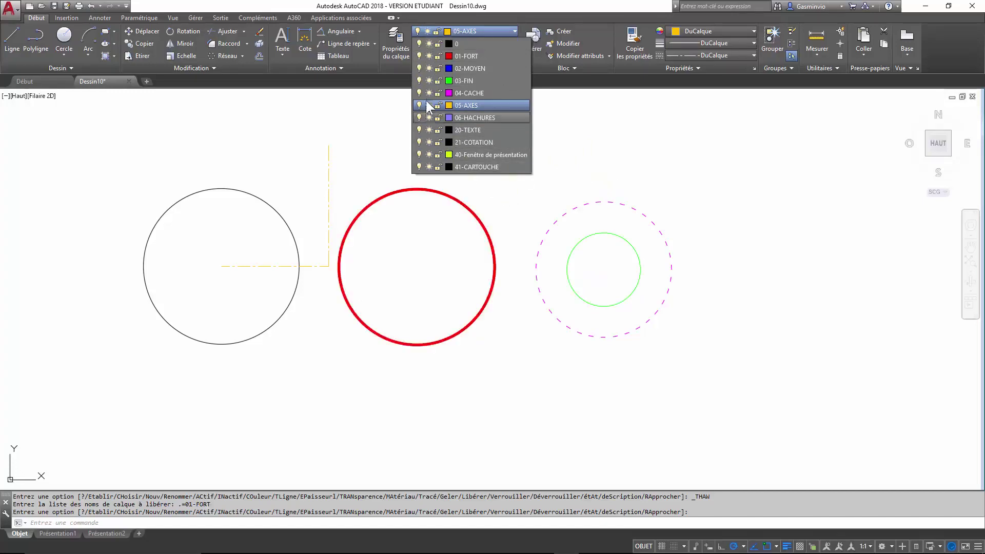
click(418, 55)
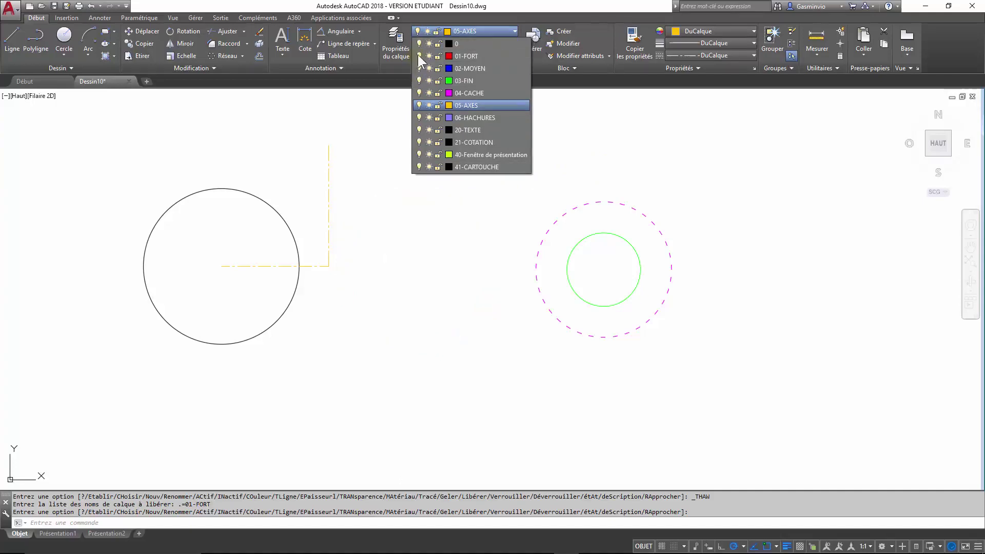
click(419, 81)
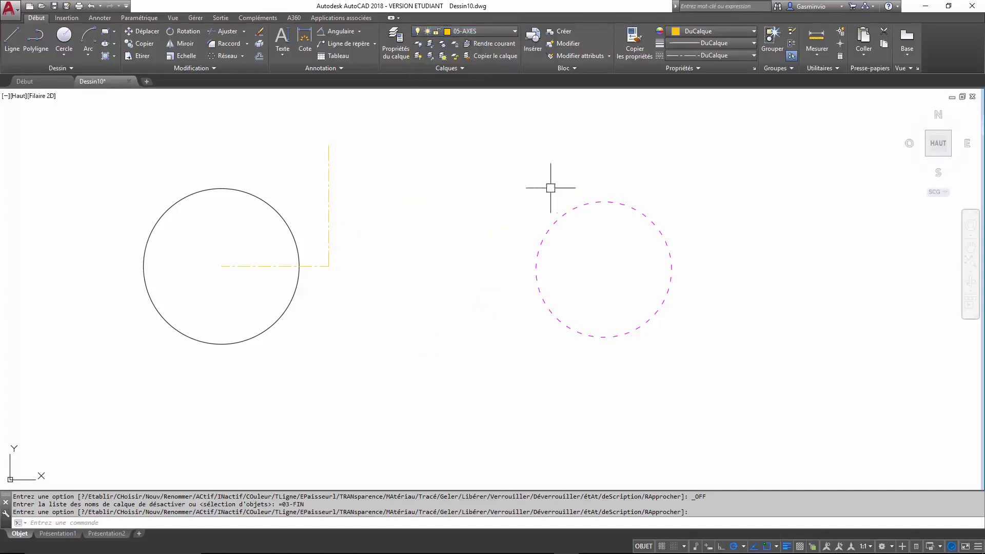
Select all six objects with Ctrl+A and move them together to a new spot.
scroll(583, 248, up, 1)
scroll(570, 259, down, 3)
scroll(590, 228, up, 2)
scroll(588, 235, down, 2)
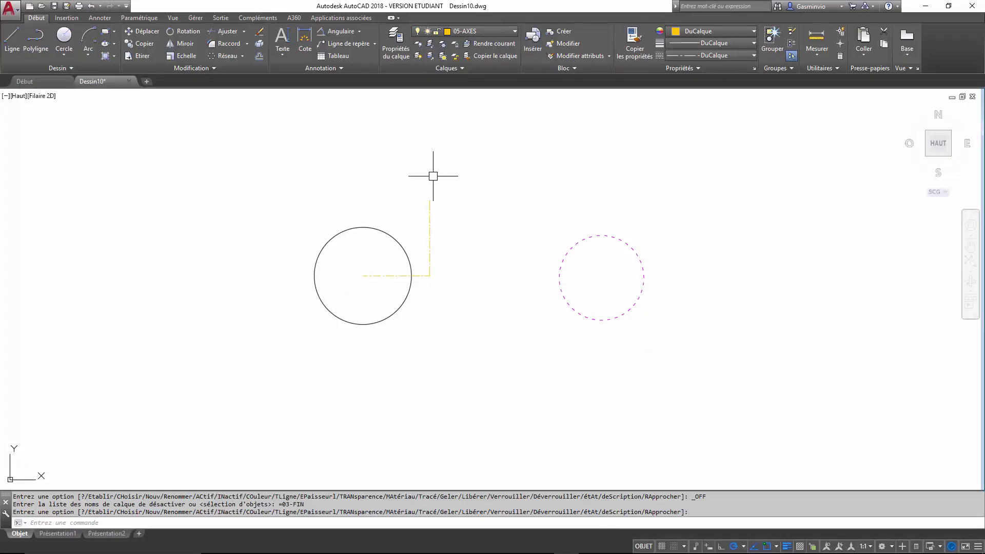
key(ctrl+a)
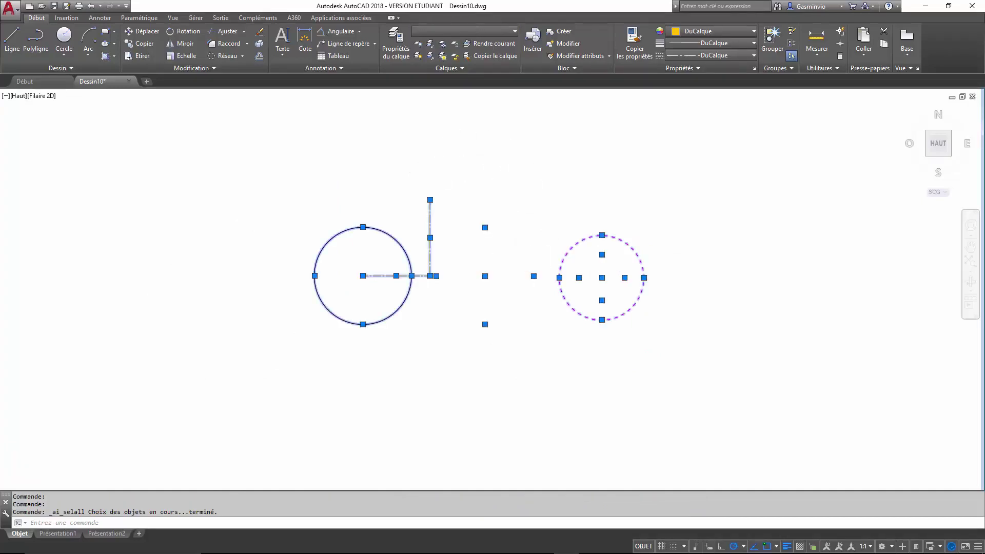
scroll(597, 273, up, 2)
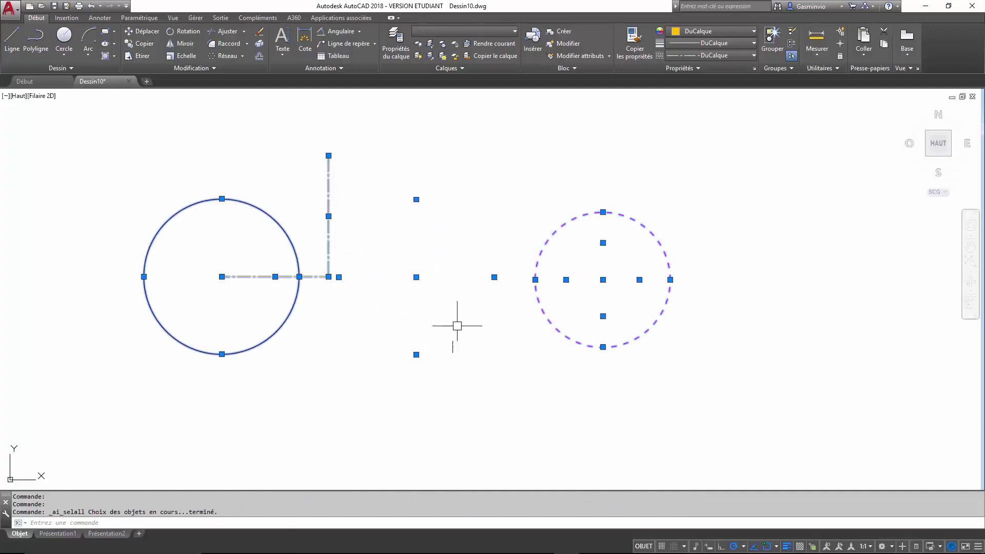
scroll(451, 250, down, 2)
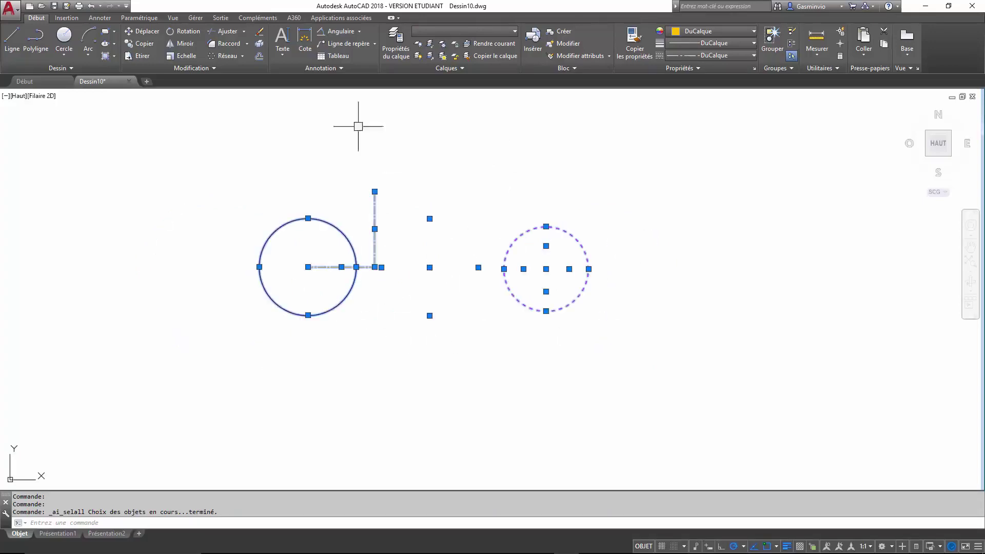
click(146, 32)
click(473, 307)
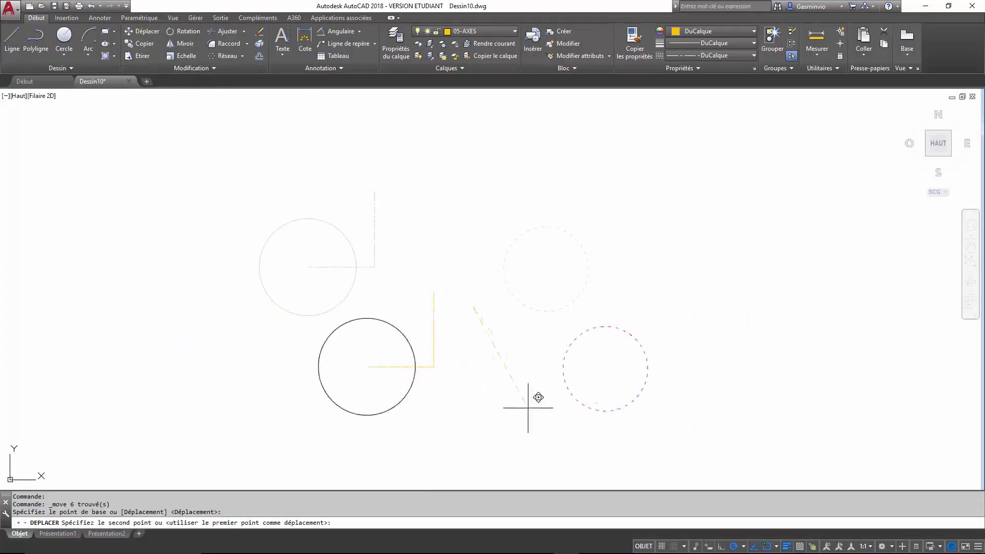
click(500, 343)
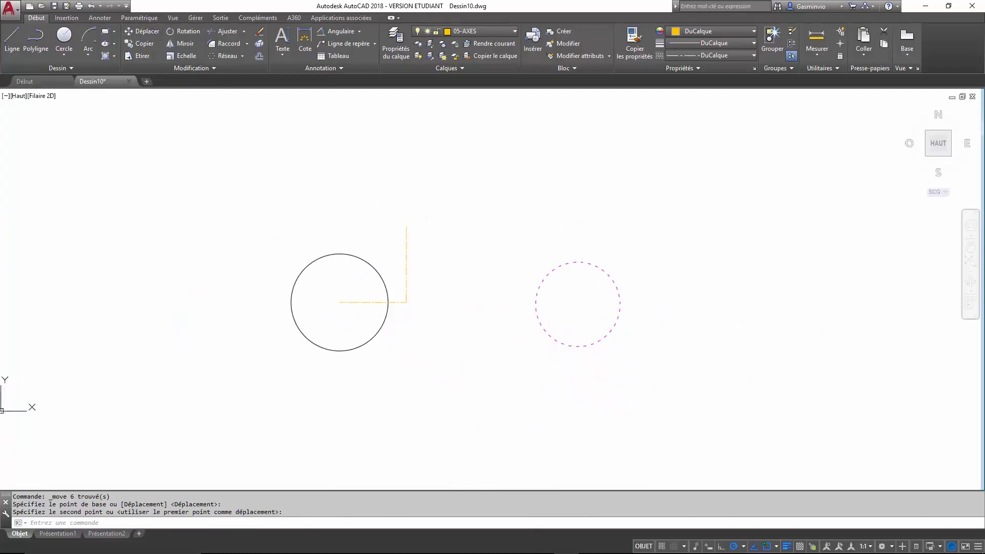
click(480, 32)
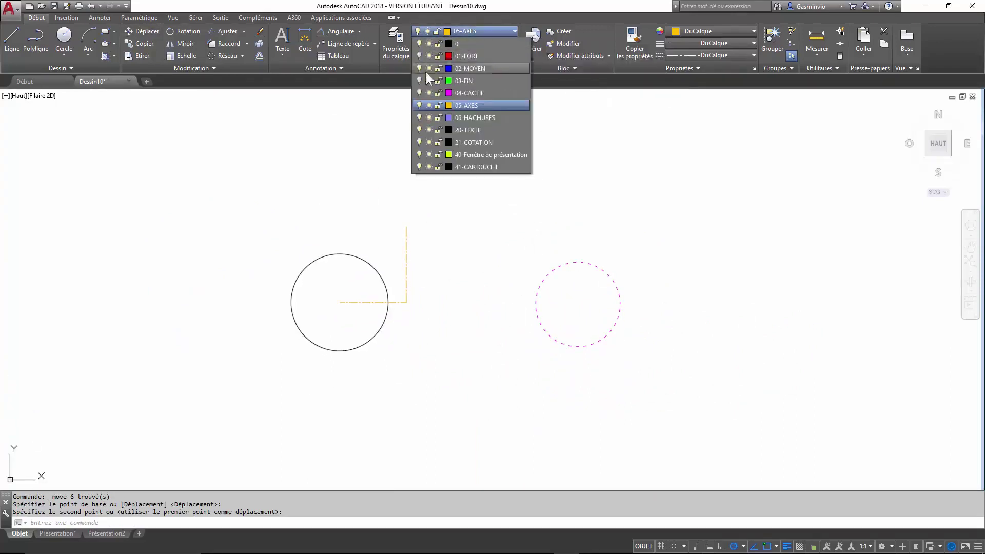
Turn 01-FORT and 03-FIN back on and freeze them instead, then select all objects.
click(417, 82)
click(420, 56)
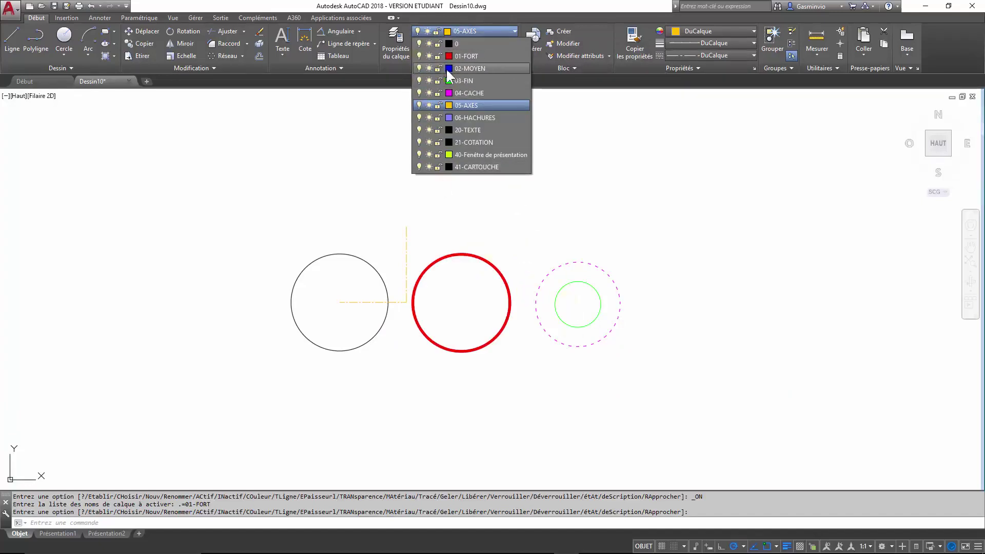
click(429, 56)
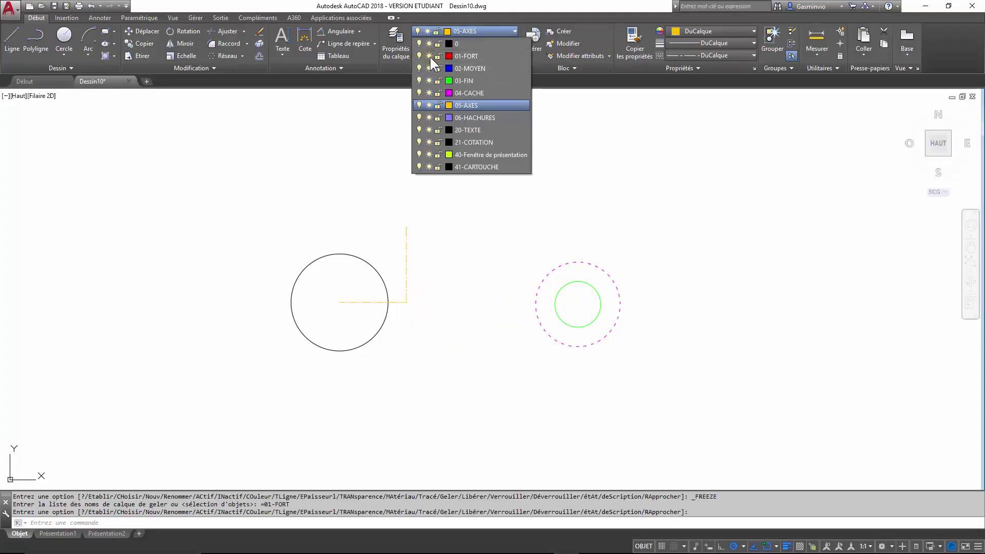
click(430, 81)
click(359, 160)
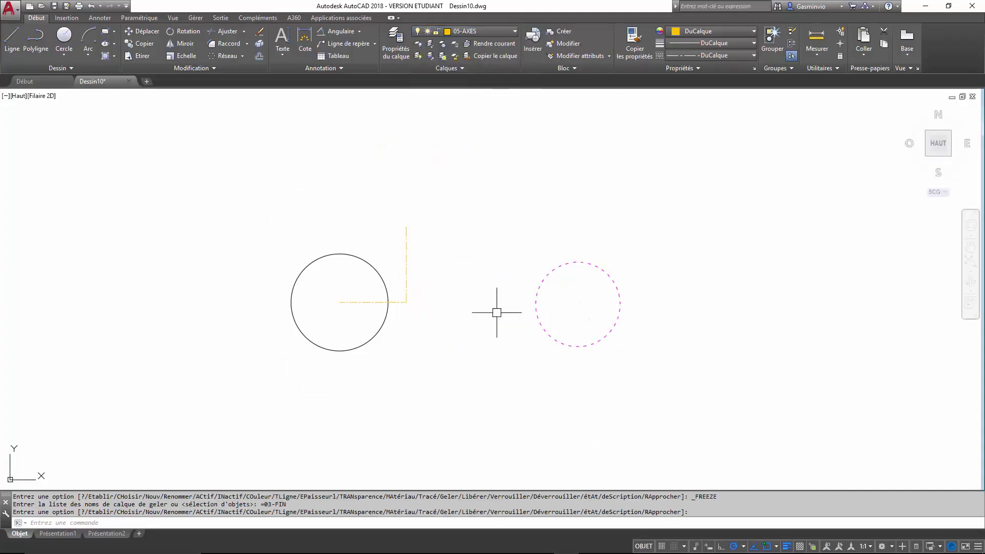
key(ctrl+a)
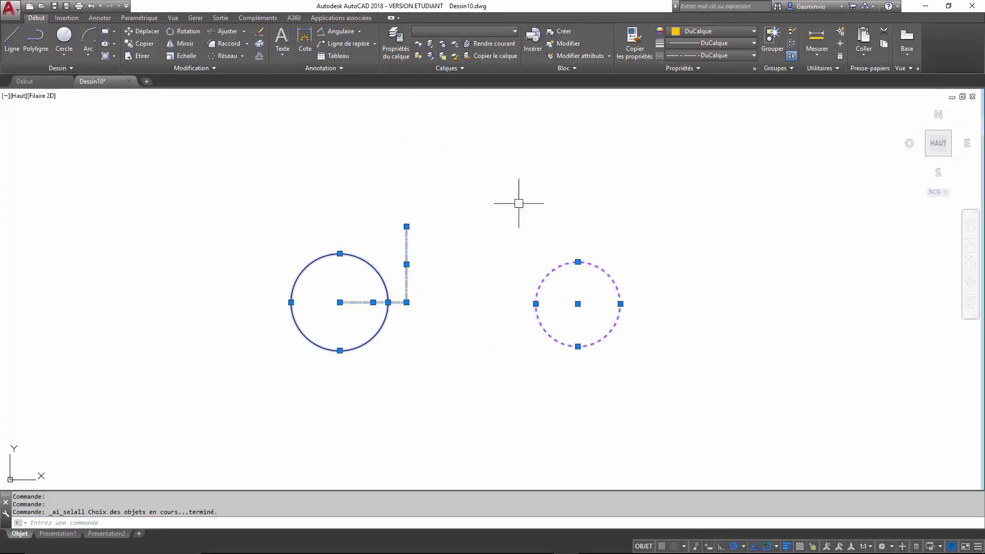
scroll(504, 365, up, 2)
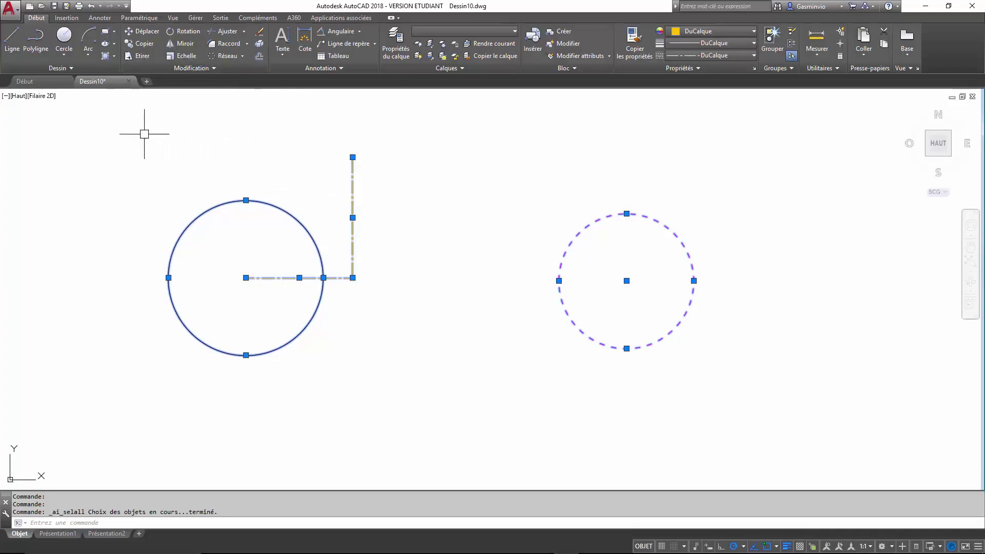
click(147, 31)
click(405, 349)
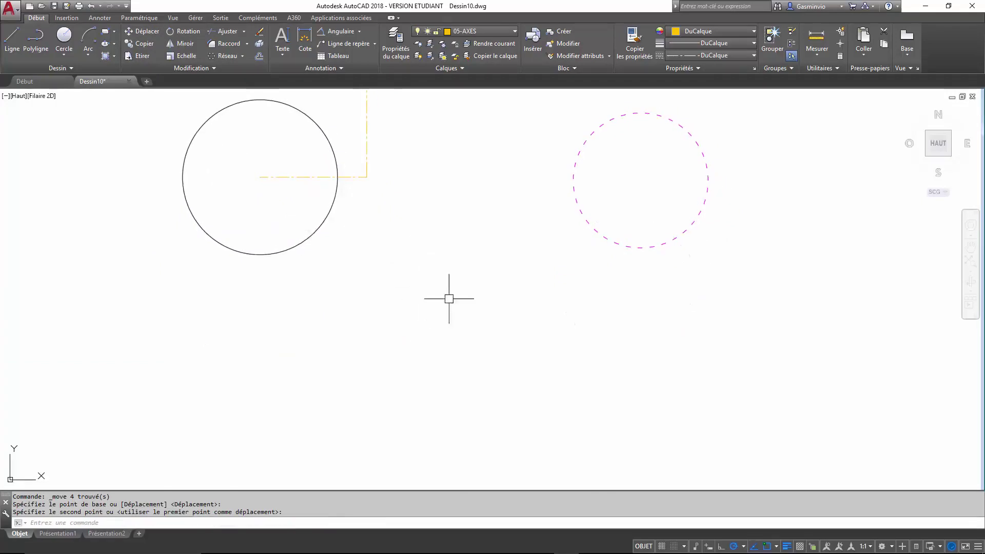
key(Escape)
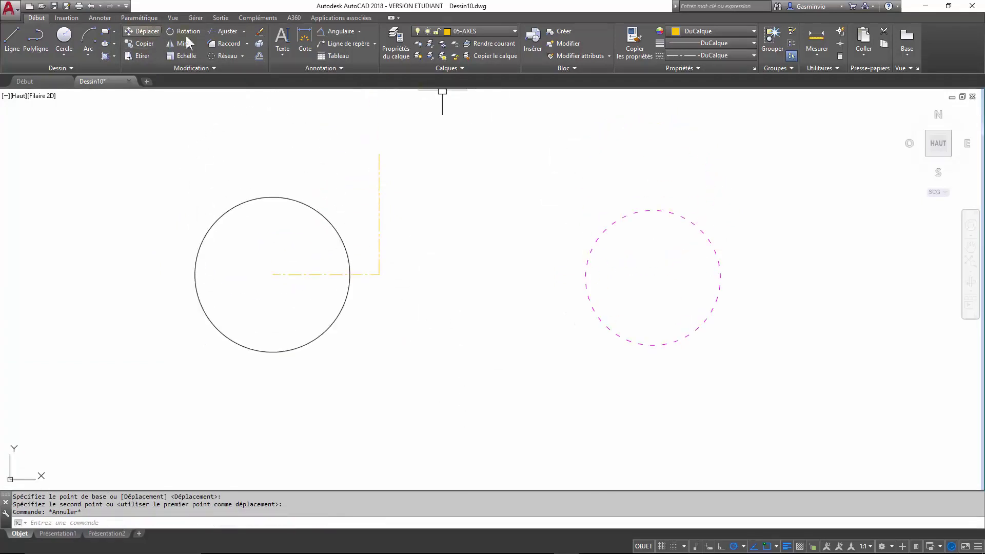
Thaw layers 01-FORT and 03-FIN to show the red and green circles again.
click(491, 31)
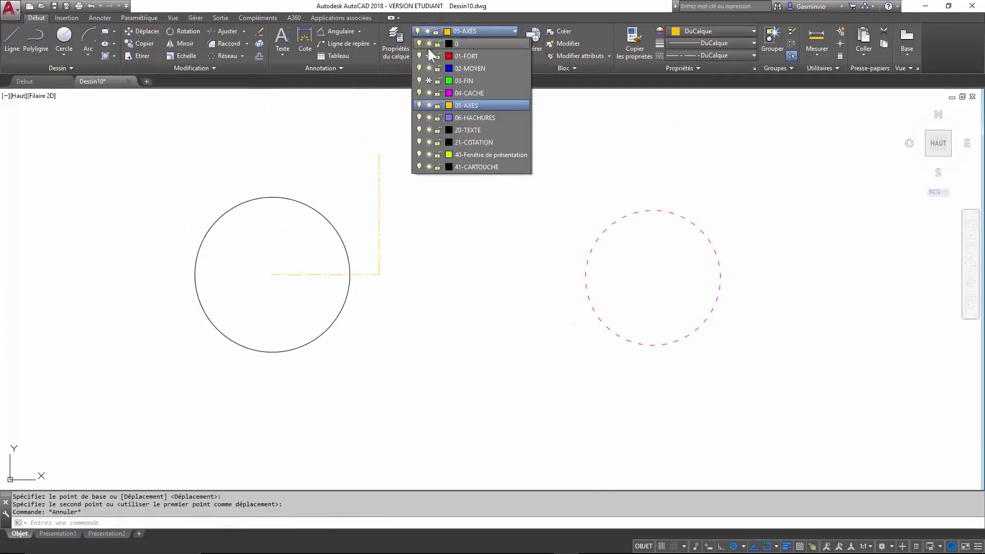
click(428, 57)
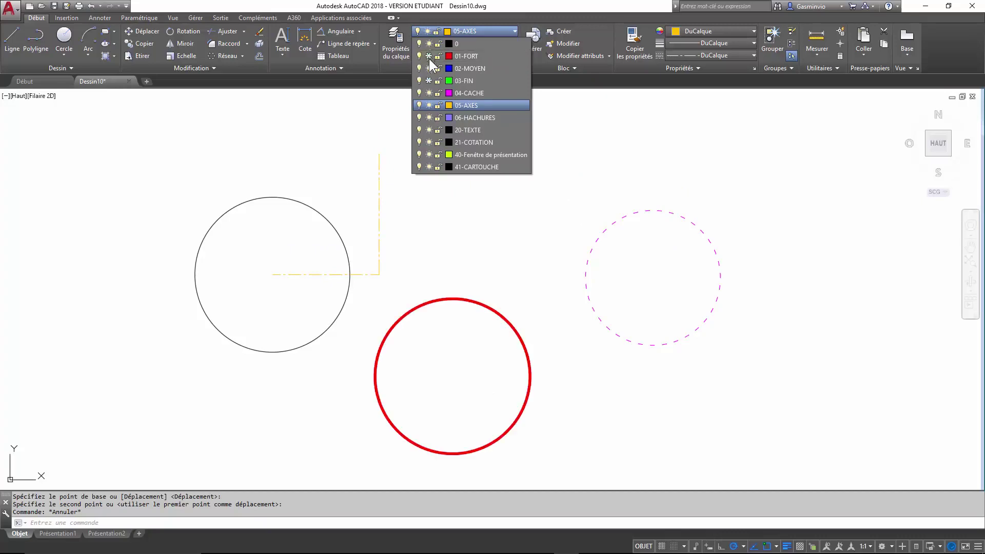
click(428, 80)
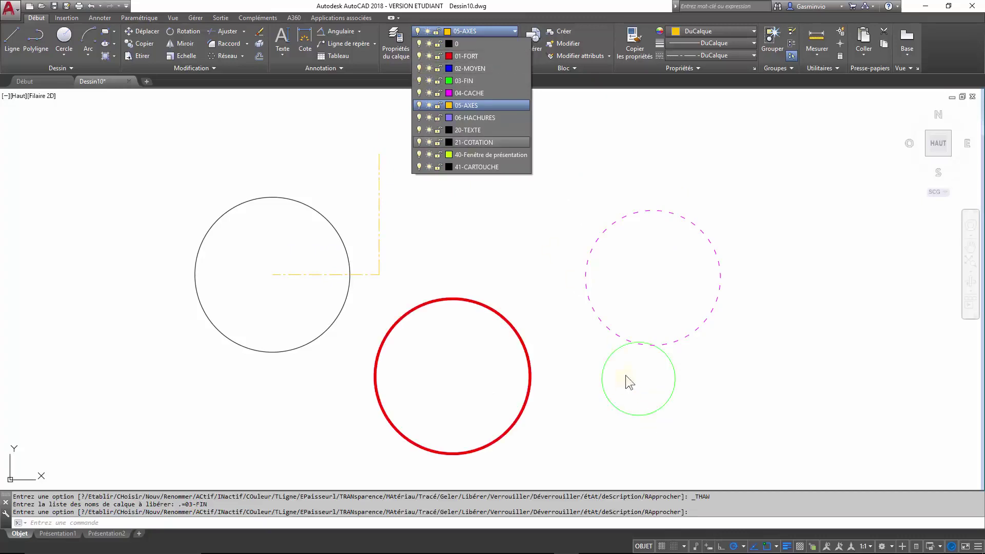
click(448, 367)
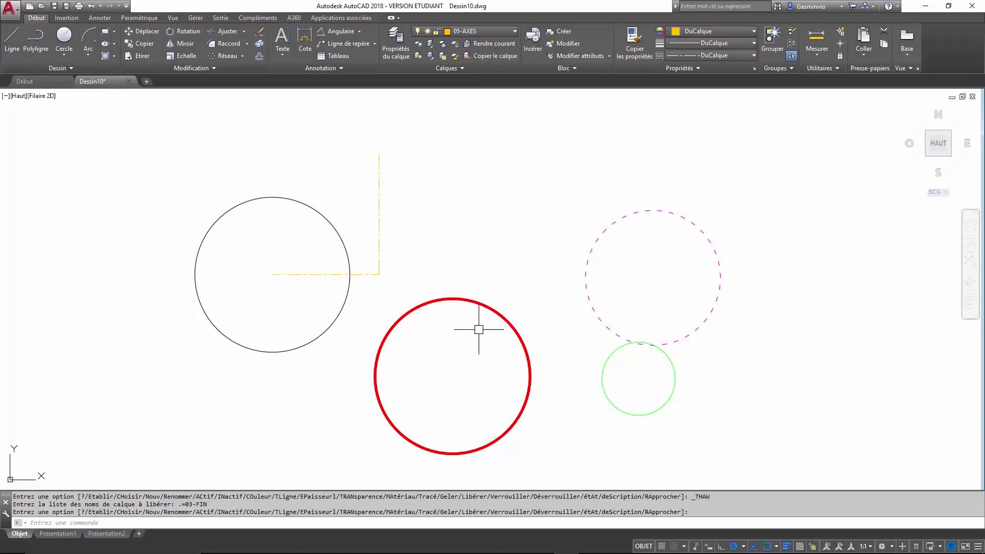
Grip-move the green circle down so it sits below the dashed magenta circle.
scroll(479, 328, down, 2)
middle_drag(483, 326, 489, 304)
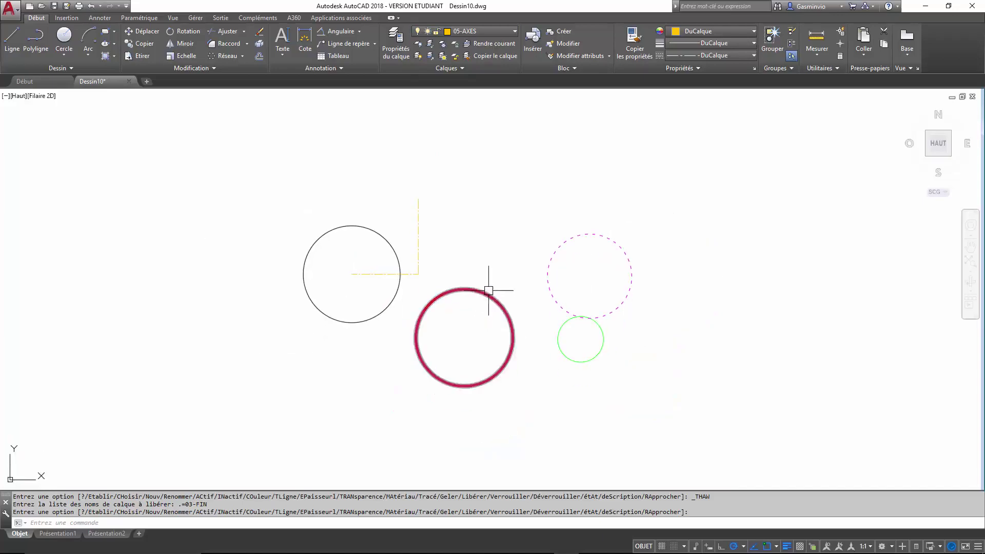
middle_drag(491, 227, 555, 198)
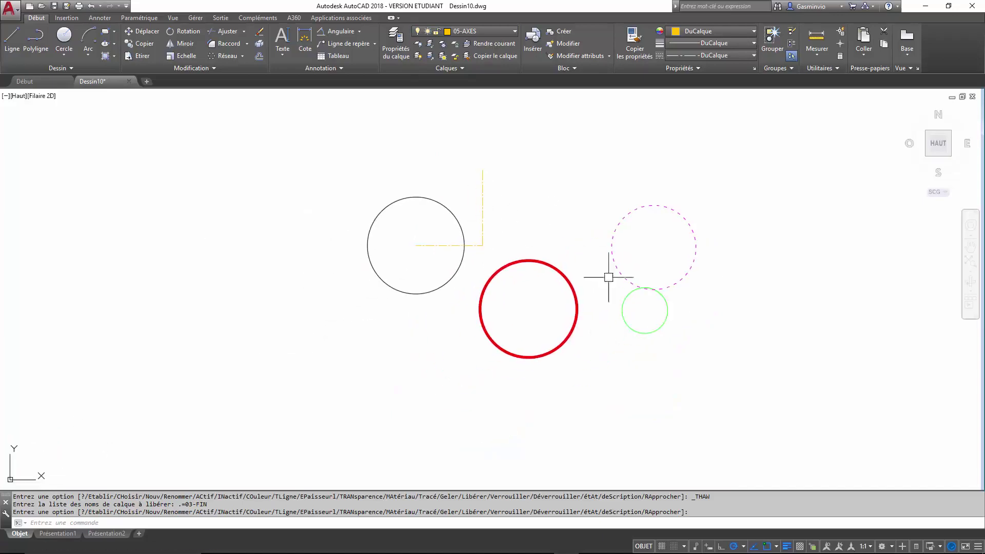
click(661, 328)
click(644, 310)
click(666, 334)
key(Escape)
key(Escape)
middle_drag(528, 200, 537, 215)
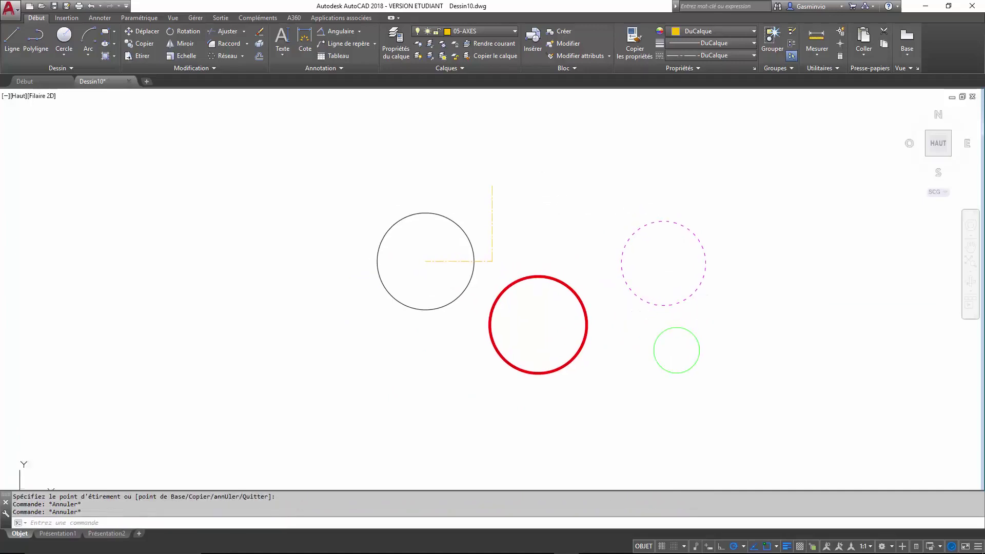
click(396, 38)
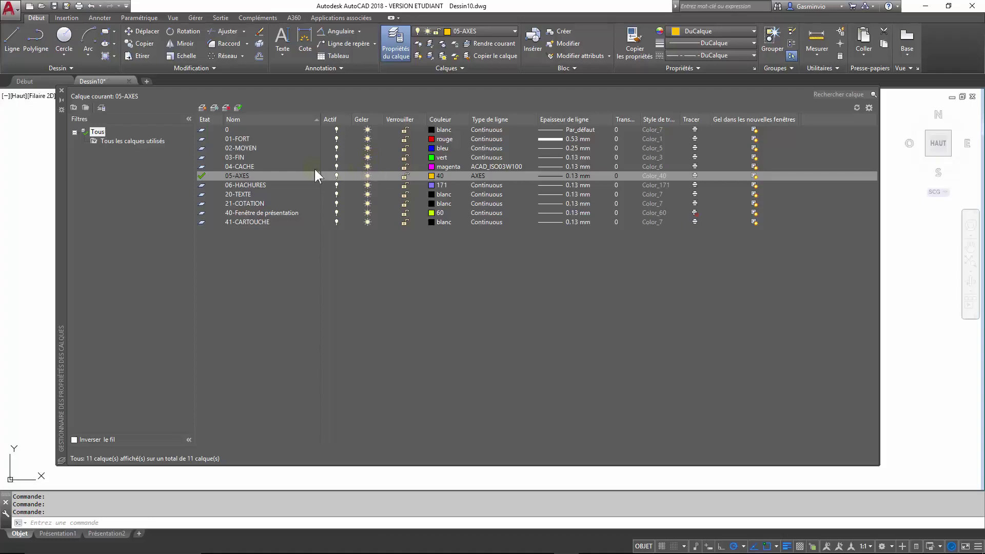
click(61, 90)
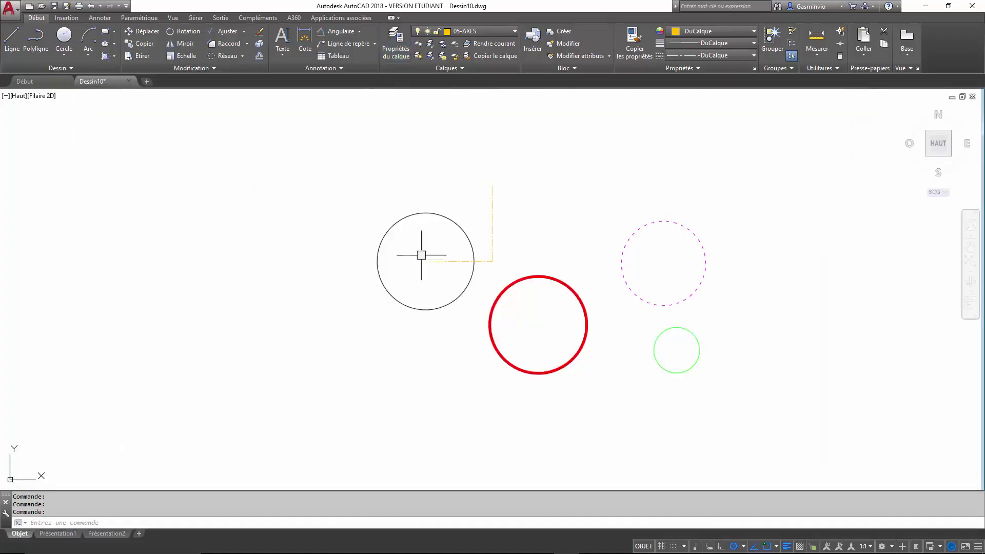
Move the dashed magenta circle onto layer 01-FORT.
middle_drag(568, 244, 445, 199)
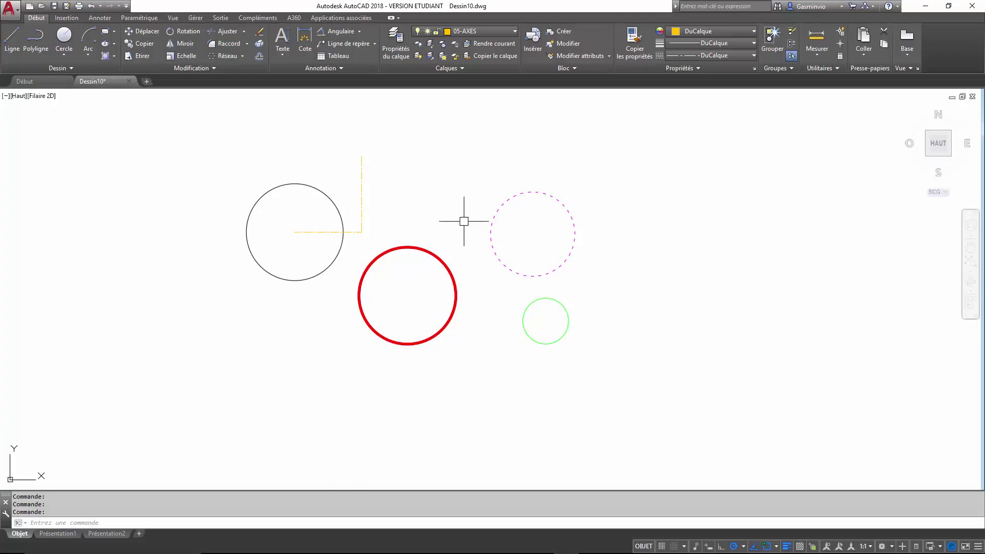
middle_drag(448, 164, 464, 171)
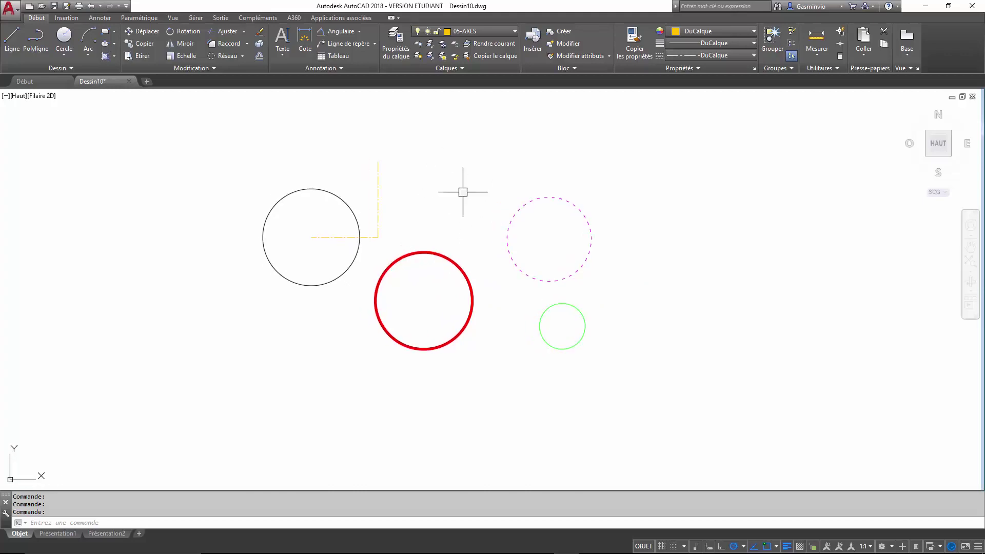
click(520, 229)
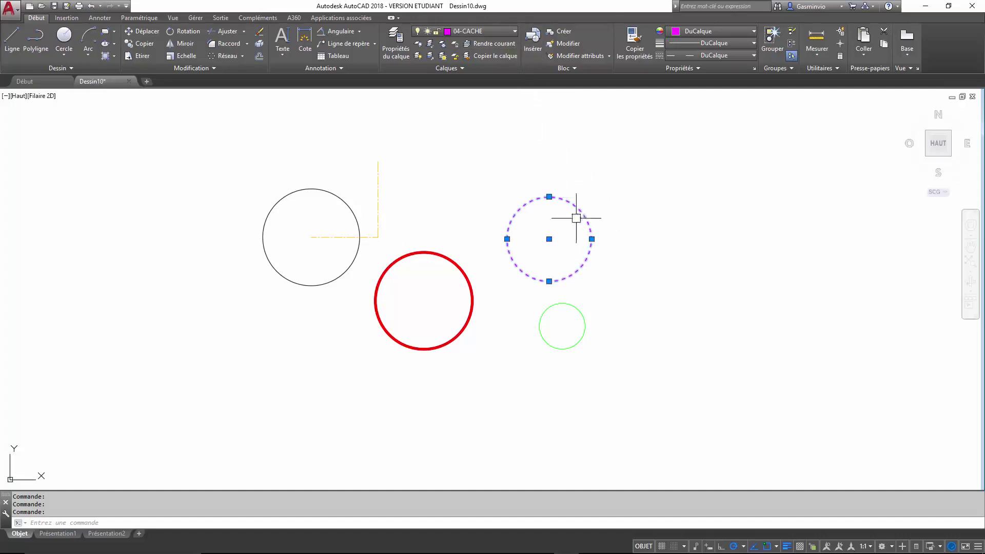
scroll(572, 232, up, 2)
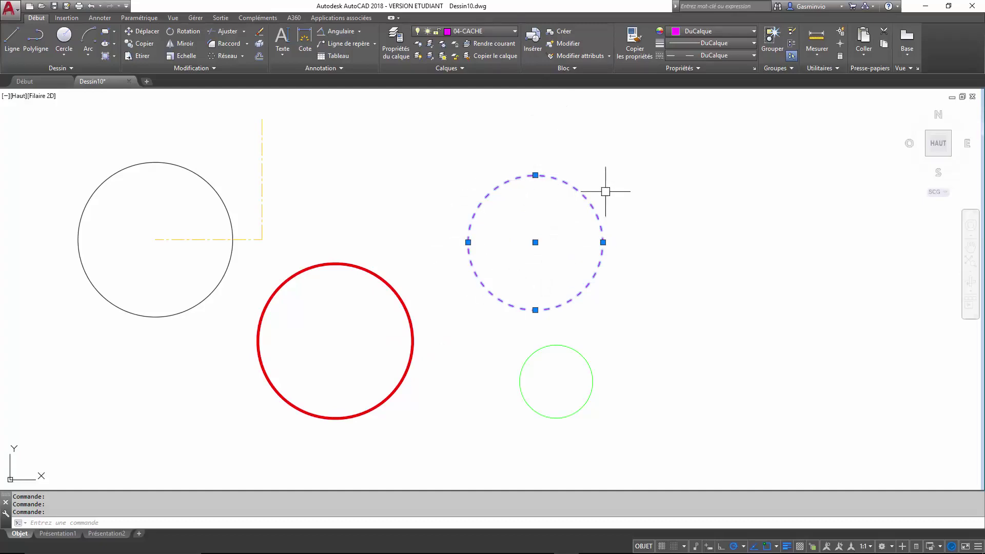
click(514, 32)
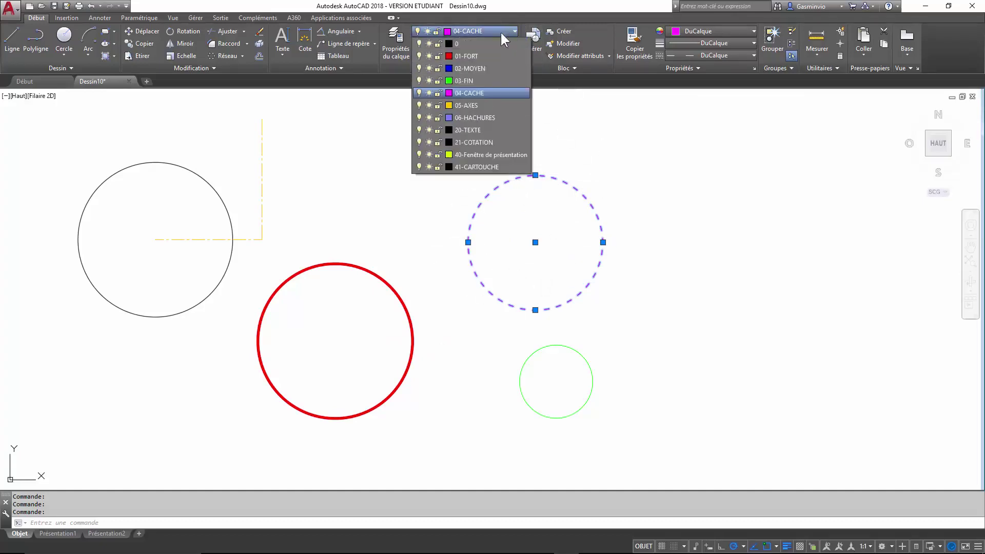
click(470, 56)
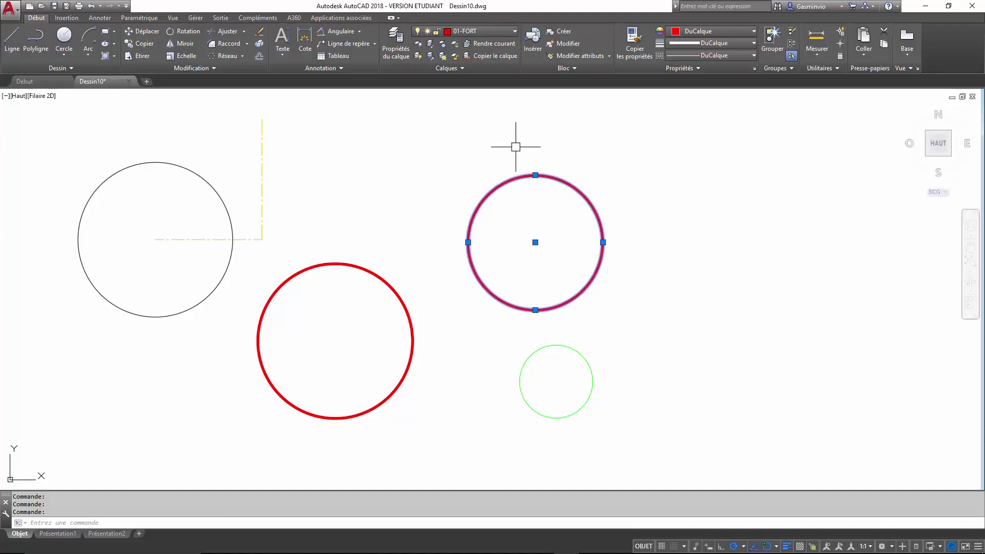
key(Escape)
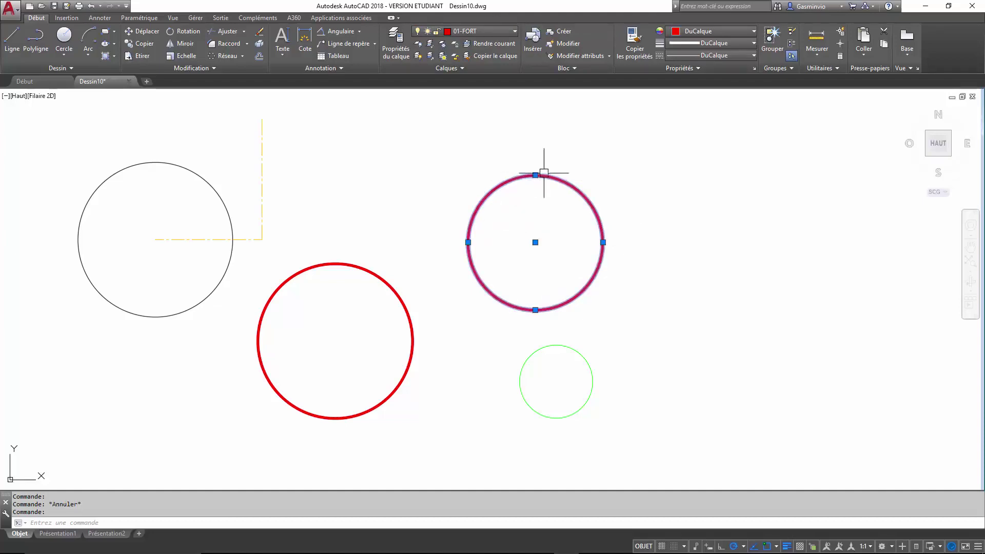
key(Escape)
key(Escape)
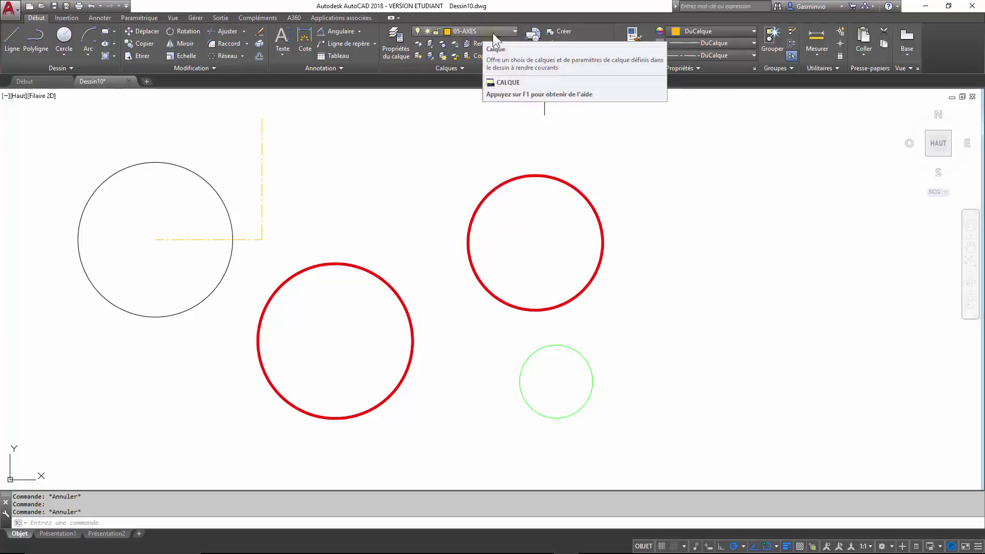
Move the small green circle onto layer 02-MOYEN, then window-select the blue circle.
click(584, 352)
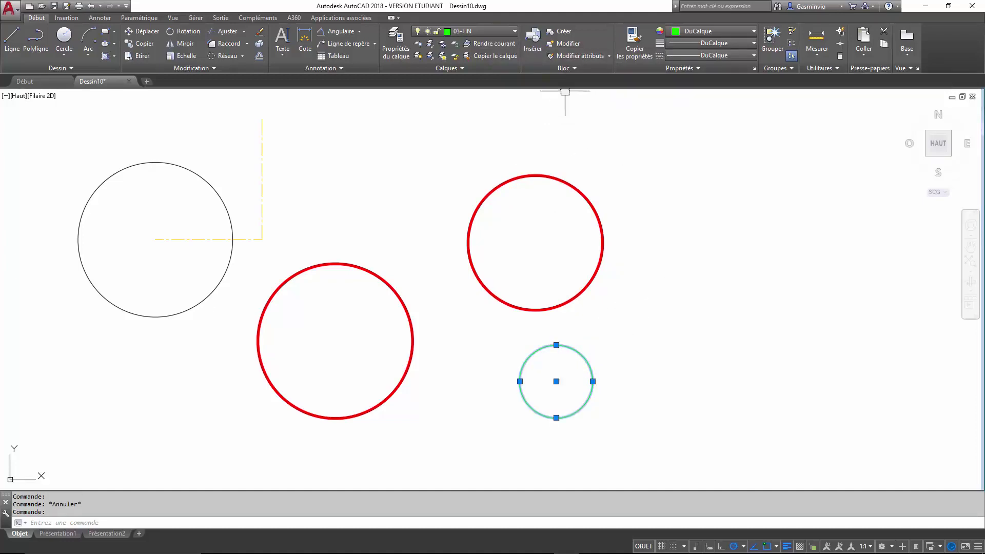
click(509, 28)
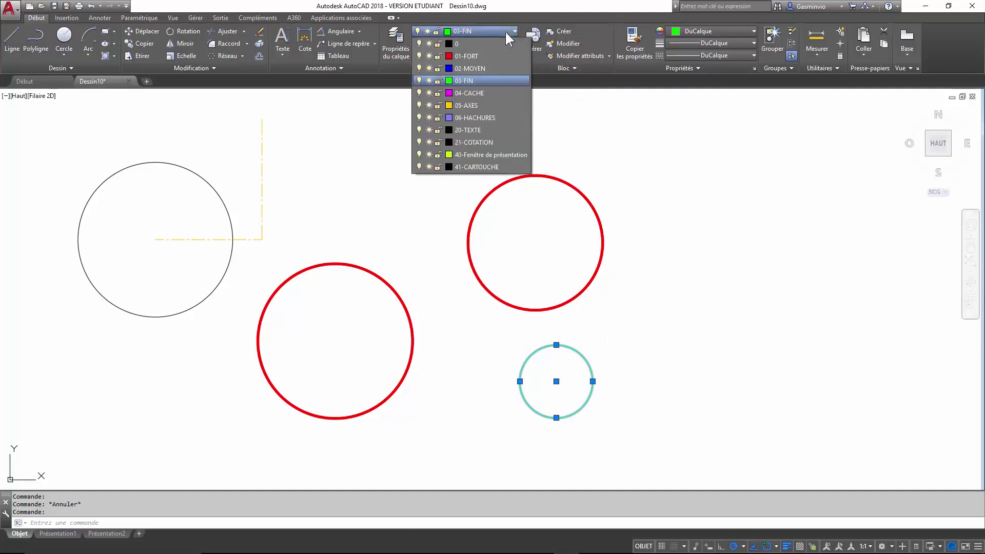
click(488, 70)
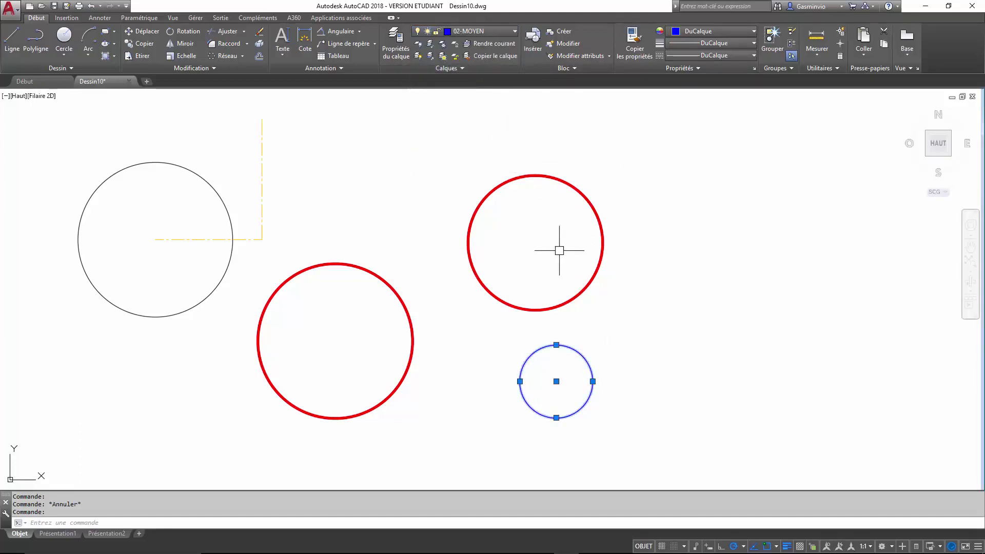
key(Escape)
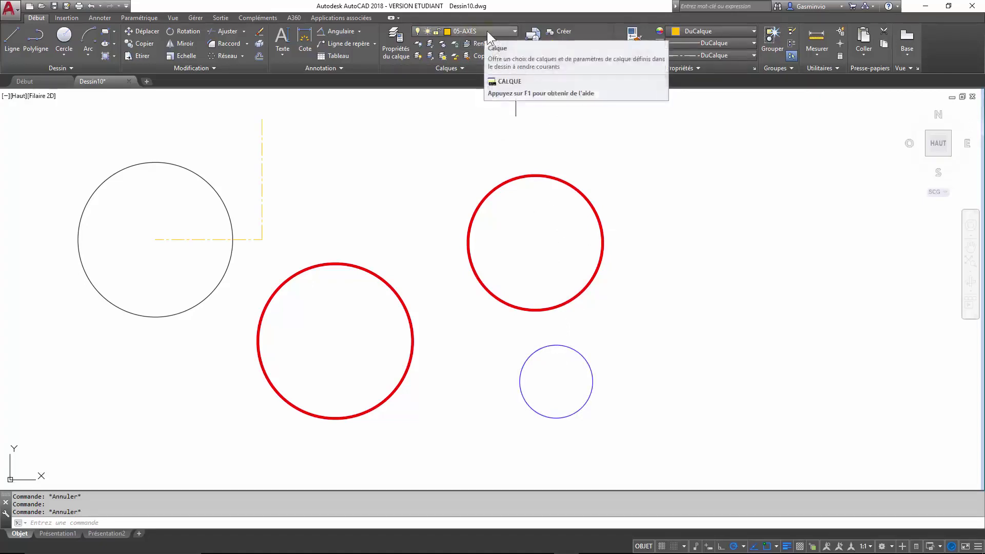
click(619, 369)
click(561, 386)
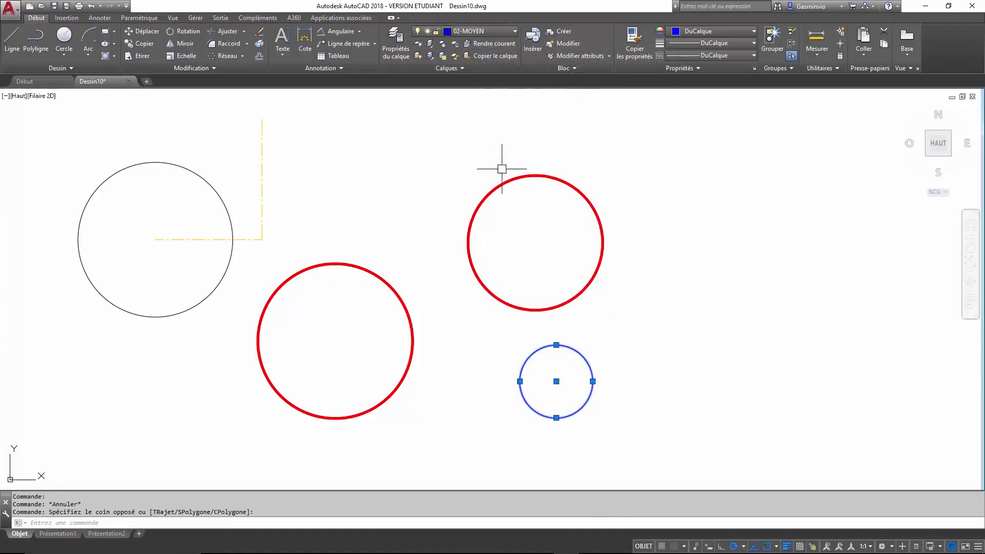
Crossing-select the upper-right red and small blue circles and assign them to layer 04-CACHE.
key(Escape)
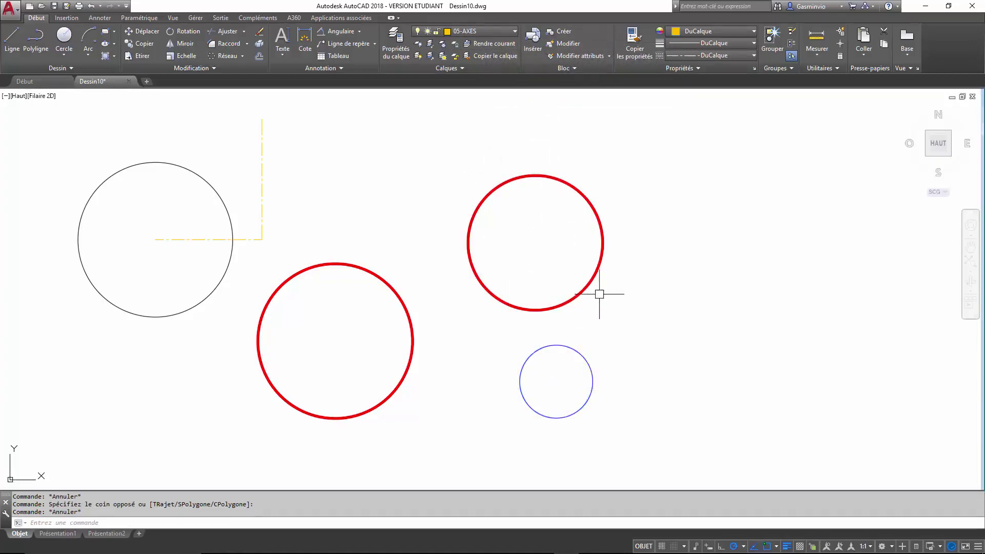
scroll(599, 228, down, 2)
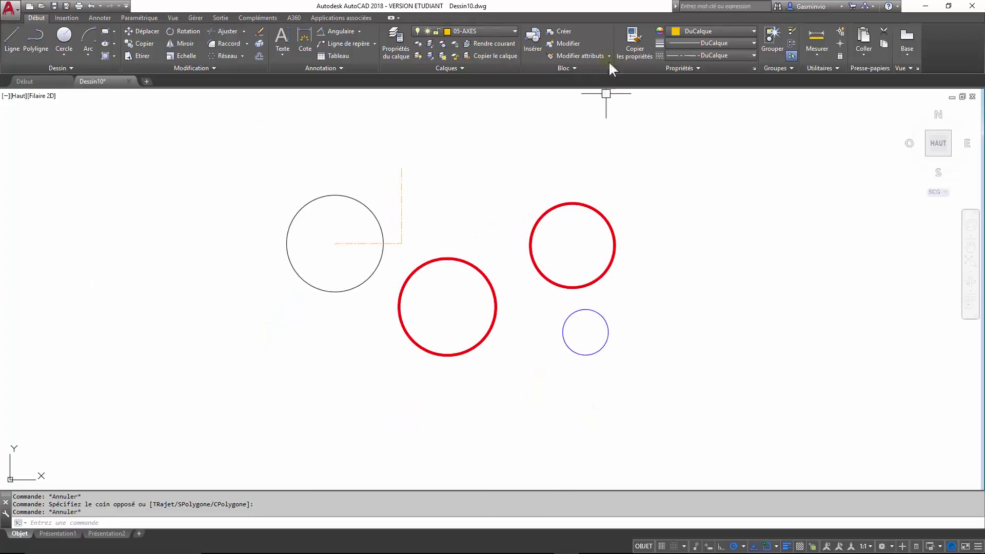
key(Escape)
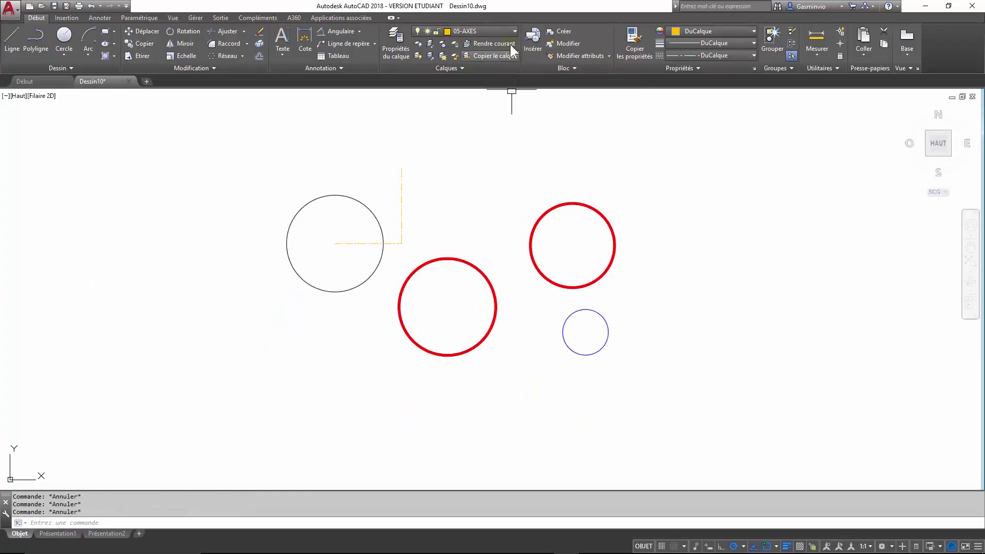
click(508, 30)
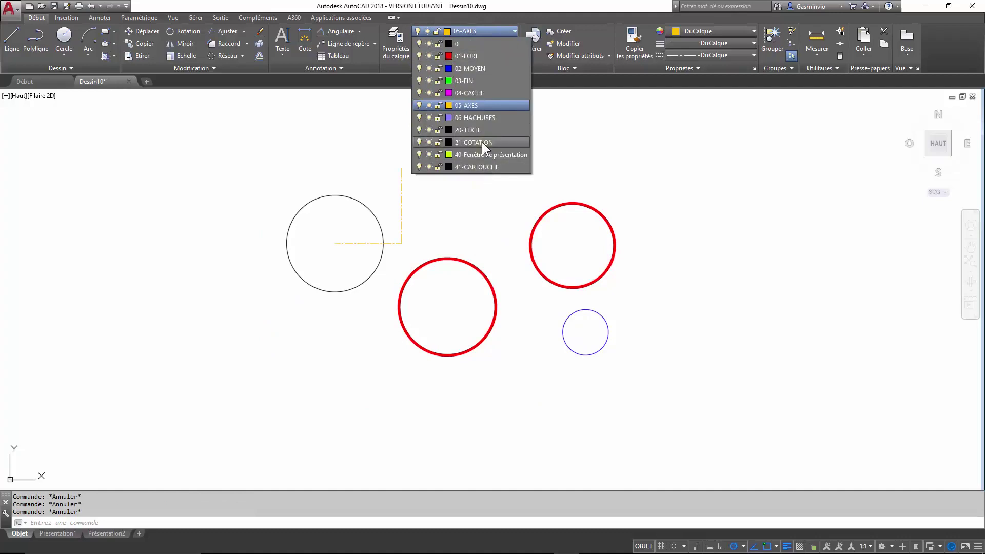
key(Escape)
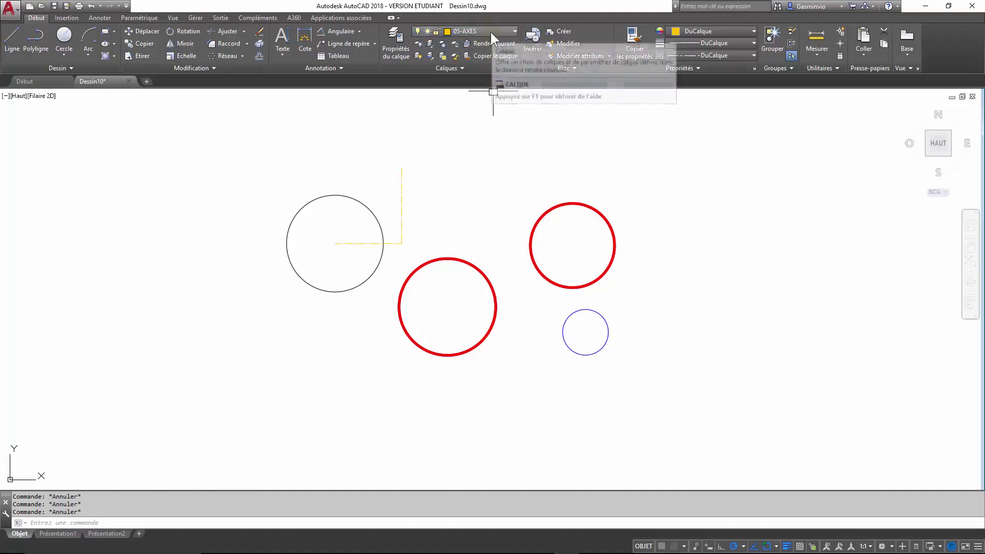
click(577, 243)
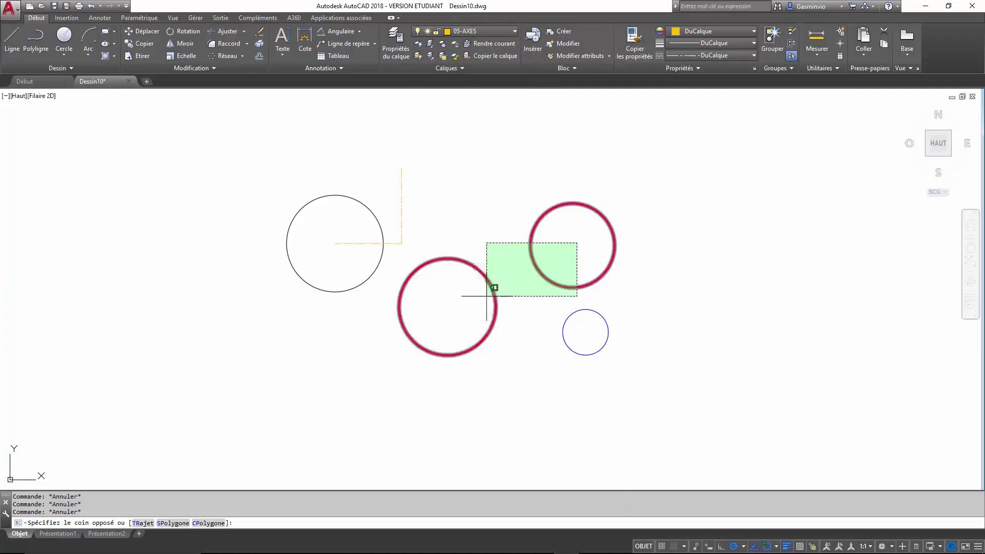
click(539, 340)
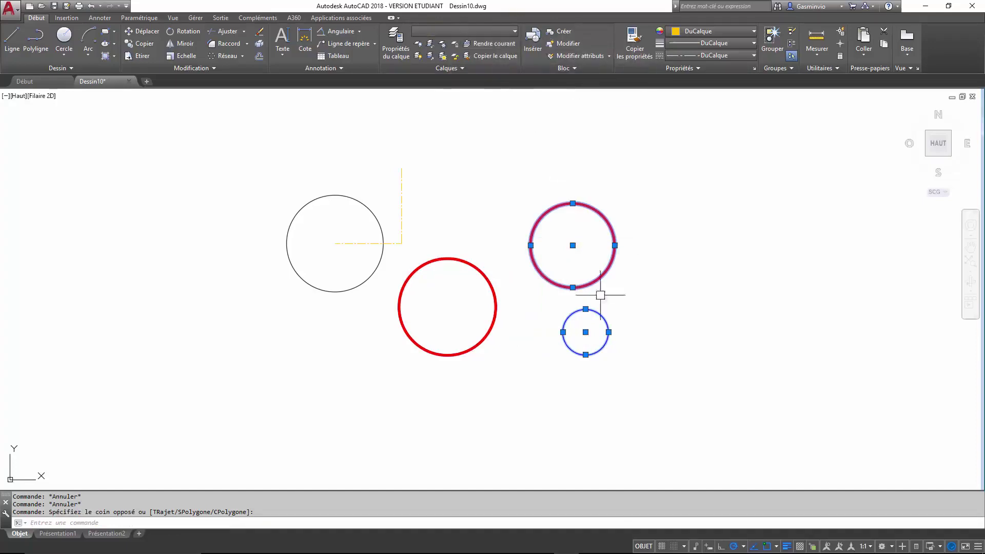
click(511, 32)
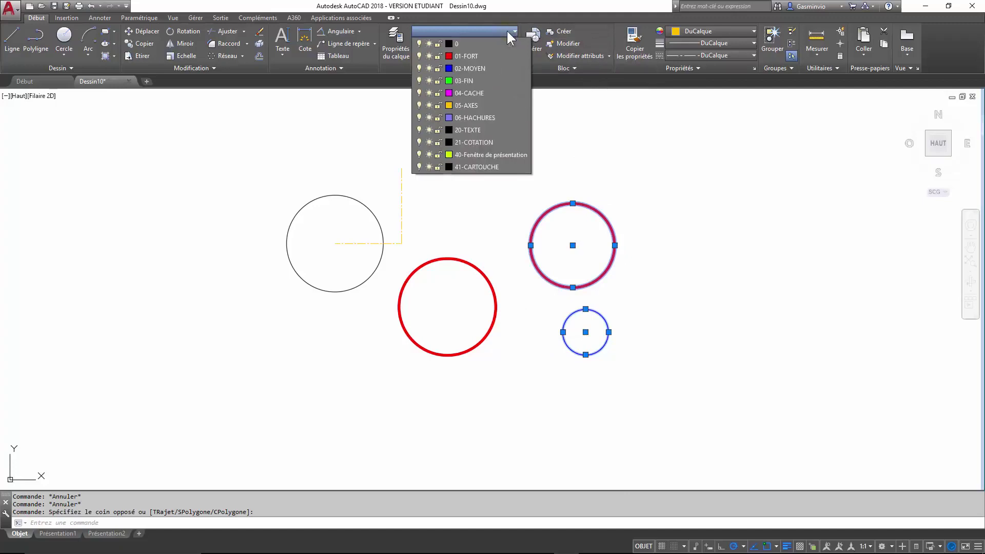
click(486, 93)
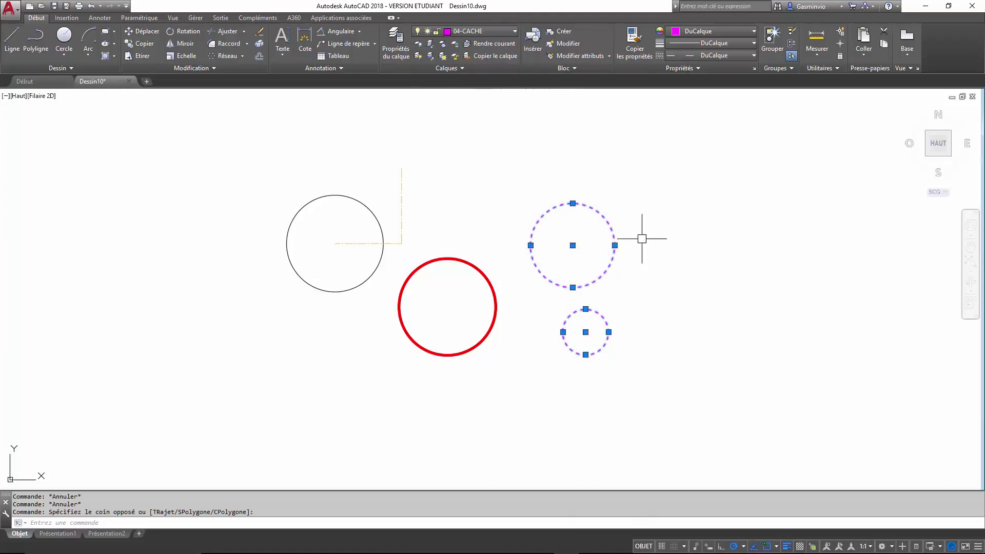
key(Escape)
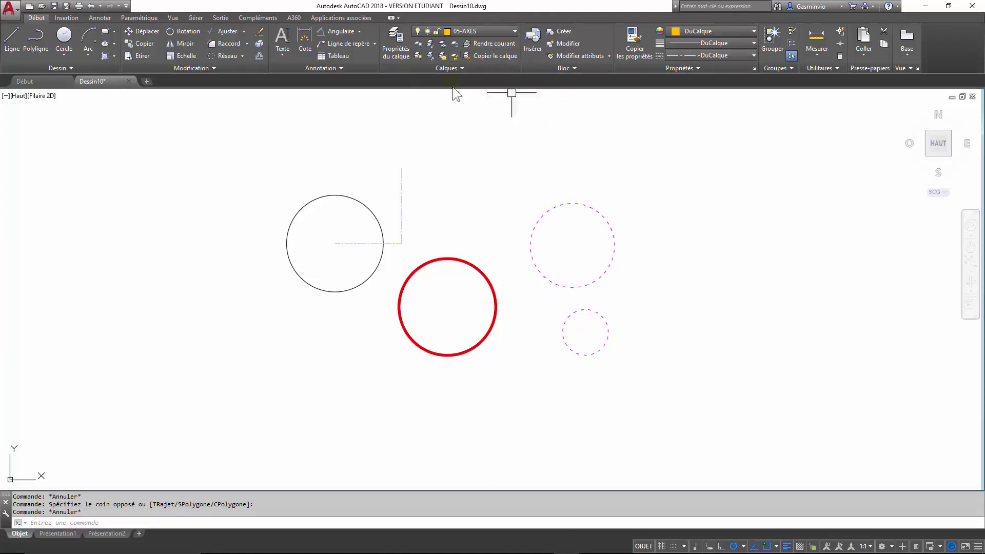
scroll(477, 247, up, 1)
scroll(470, 234, up, 1)
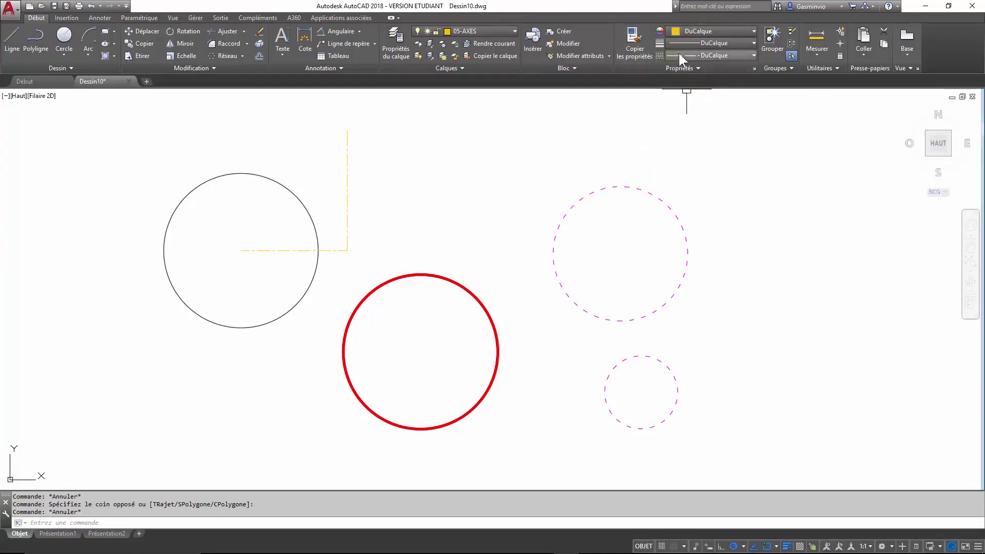
middle_drag(663, 191, 620, 198)
scroll(550, 189, down, 2)
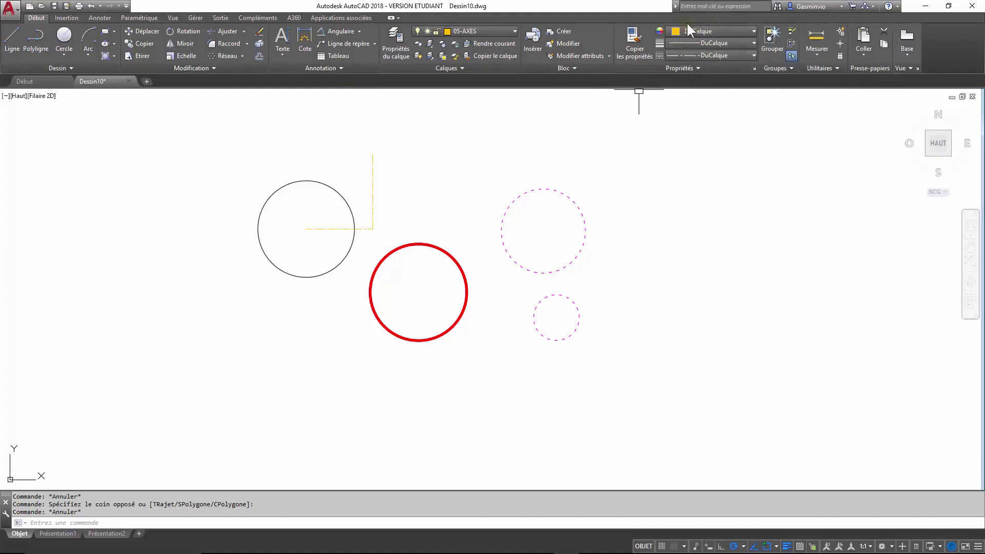
With 02-MOYEN current, draw an open four-segment rectangular line shape right of the dashed circles.
click(475, 31)
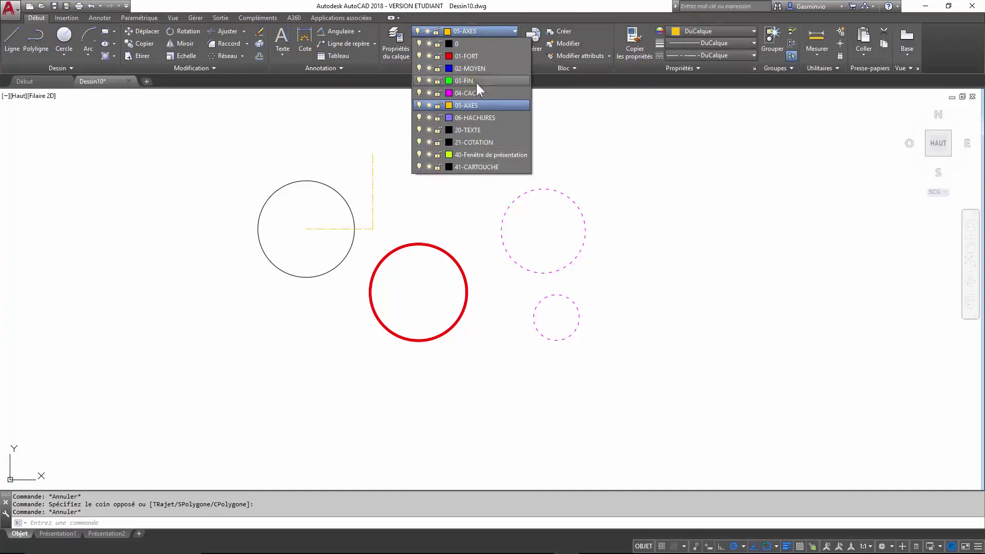
click(473, 67)
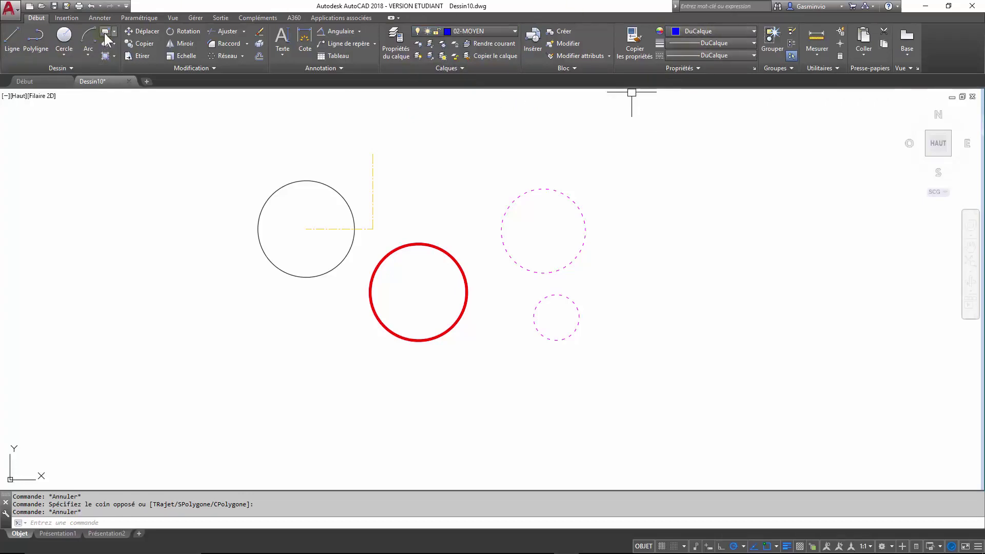
click(11, 37)
click(665, 202)
click(710, 202)
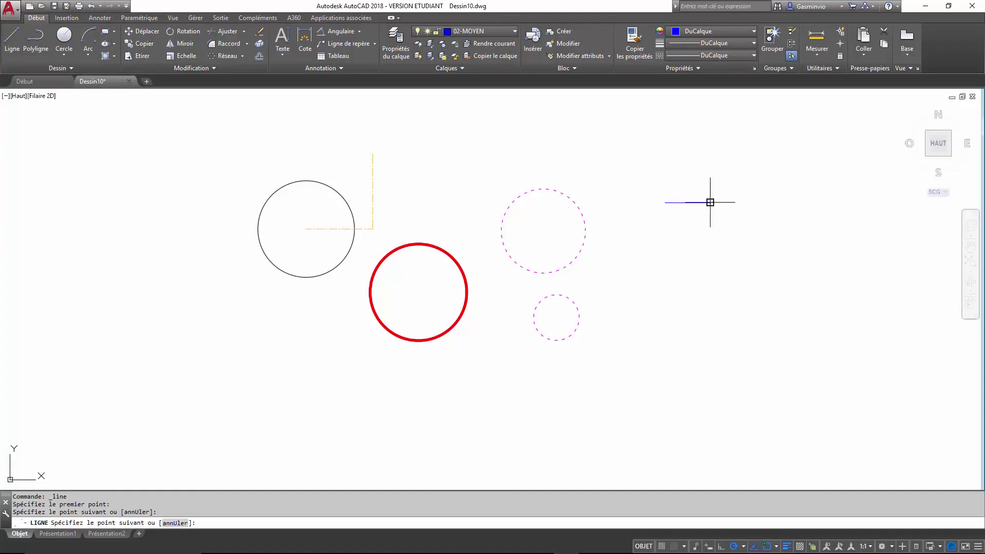
click(711, 252)
click(645, 252)
click(642, 219)
key(Escape)
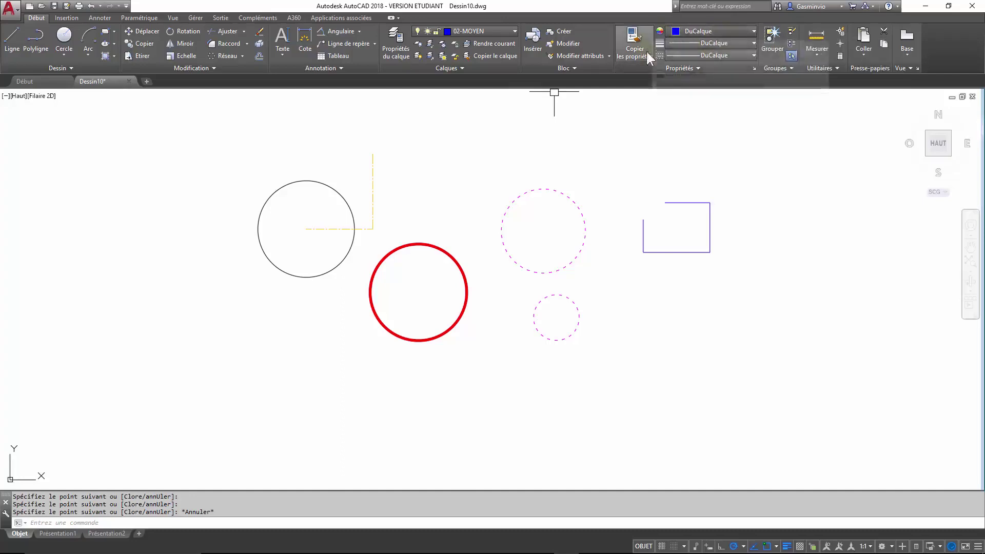
Set the object colour to red and draw a small circle above the line shape.
click(697, 31)
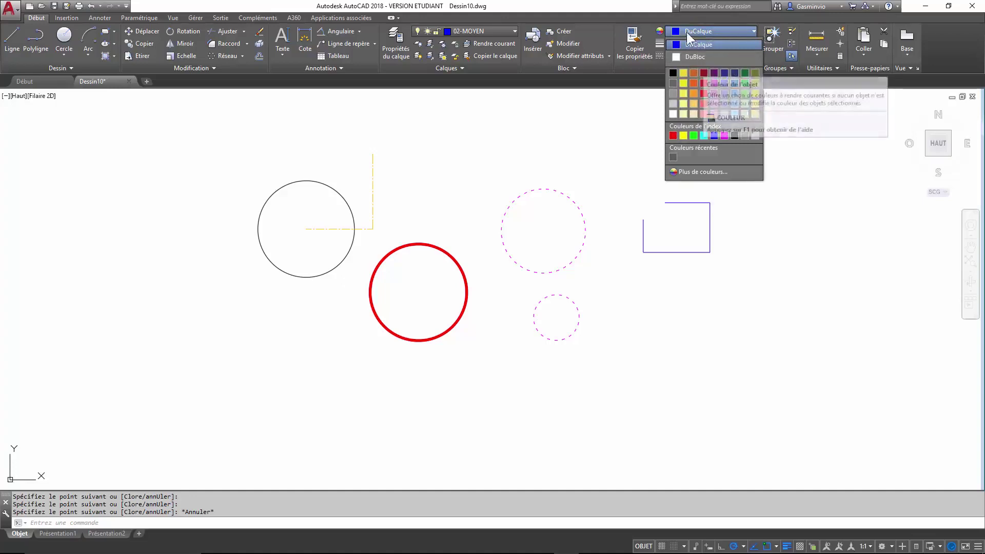
click(704, 84)
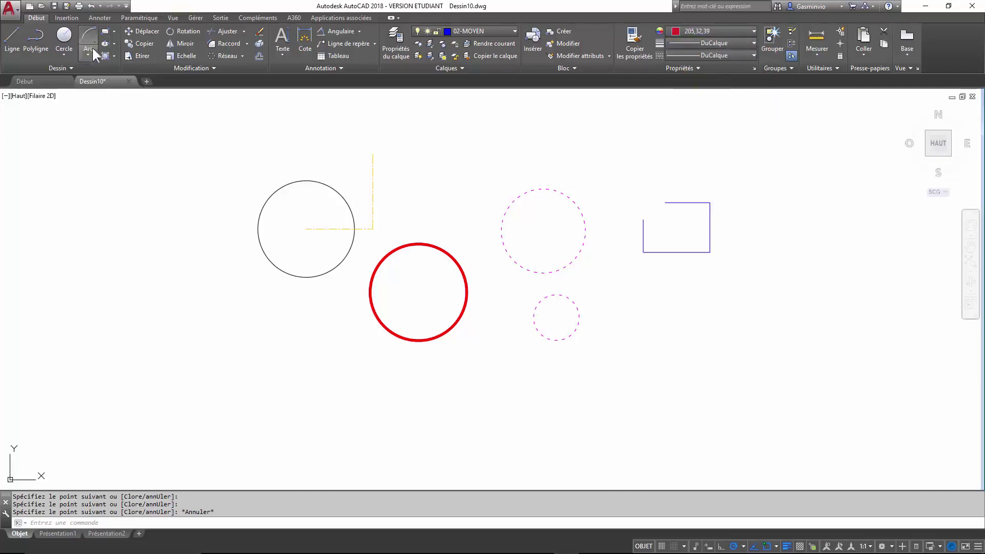
click(63, 38)
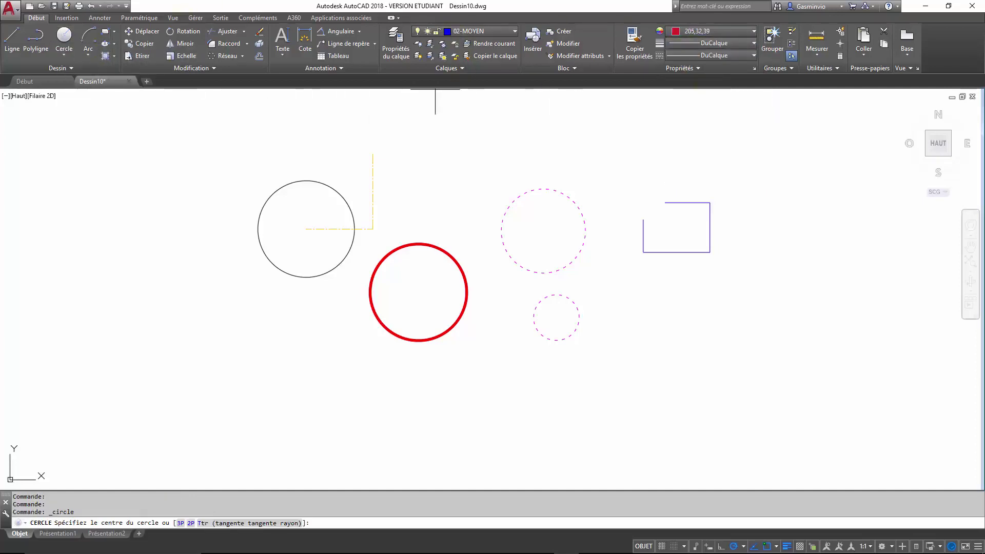
click(666, 154)
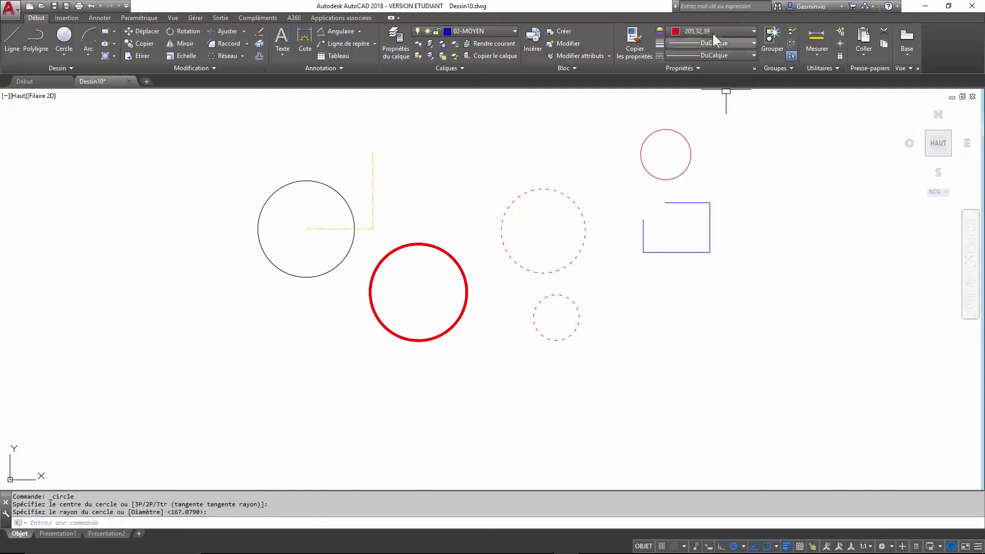
Make 03-FIN the current layer and draw a second circle further right.
click(485, 33)
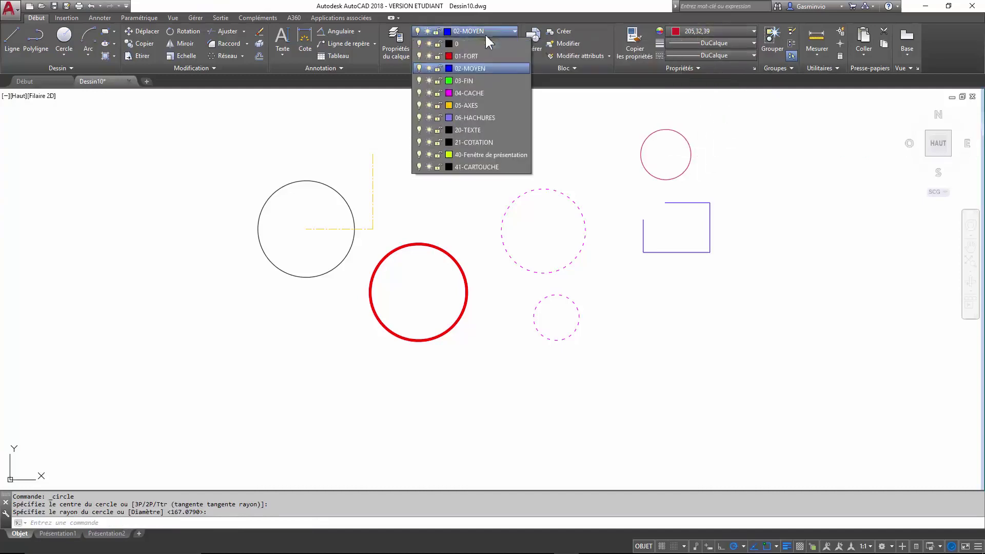
click(475, 76)
click(64, 38)
click(746, 158)
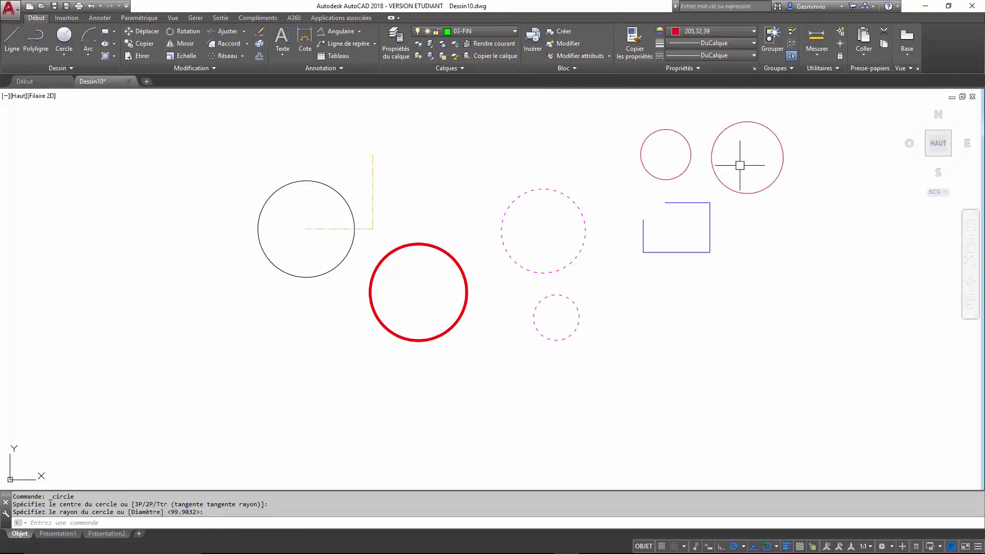
click(722, 138)
Delete both test circles and reset the object colour to DuCalque.
click(721, 134)
click(684, 135)
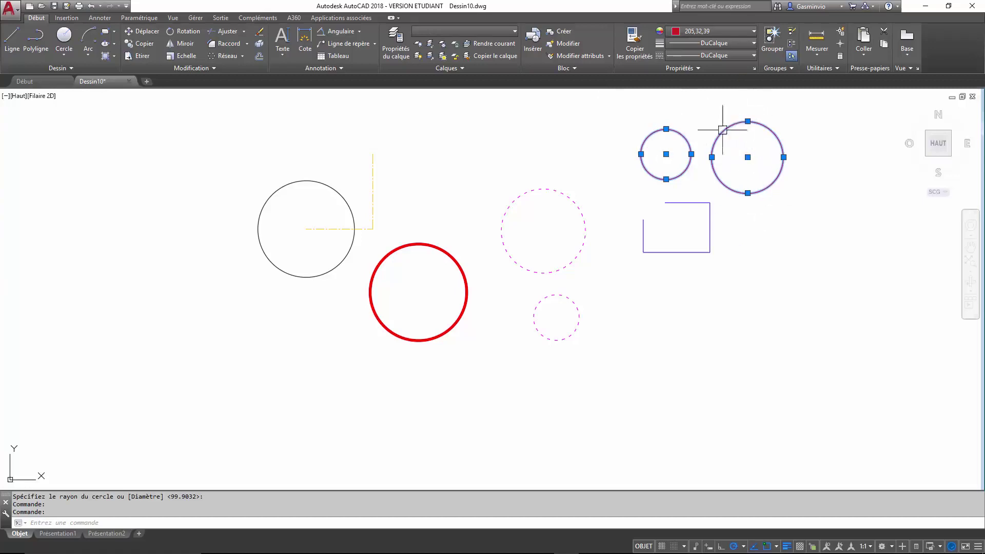
key(Delete)
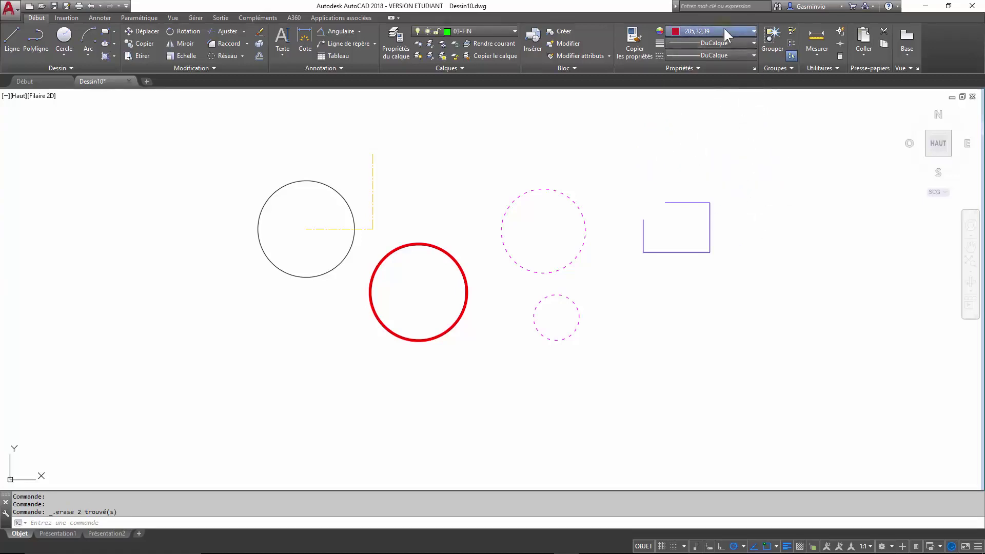
click(723, 27)
click(696, 46)
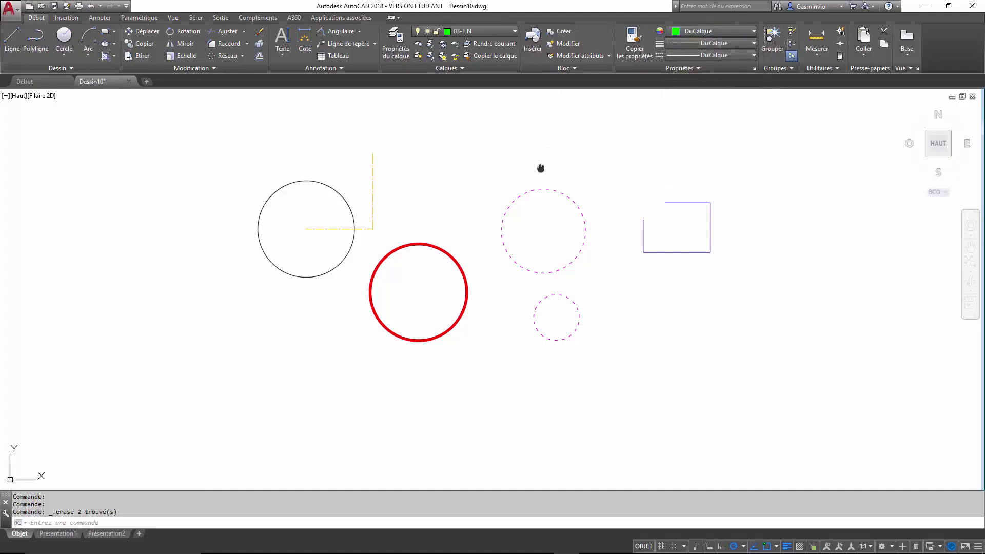
middle_drag(541, 168, 540, 179)
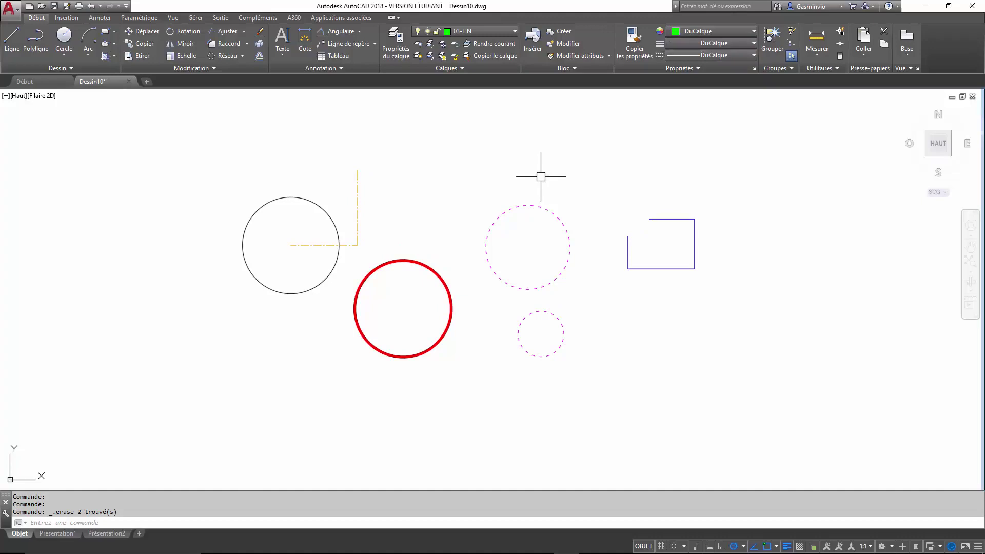